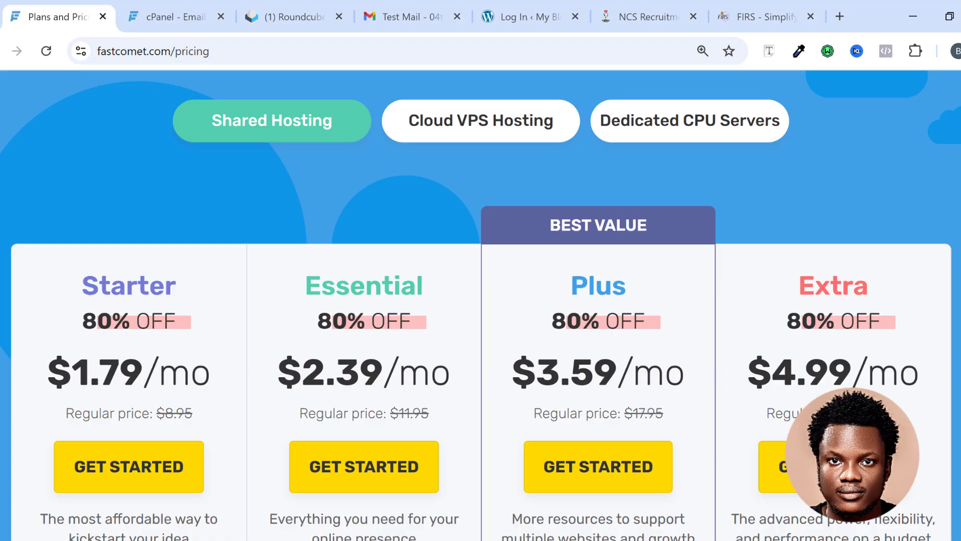
Browse the FastComet homepage and its current hosting promotion.
scroll(481, 305, "down", 10)
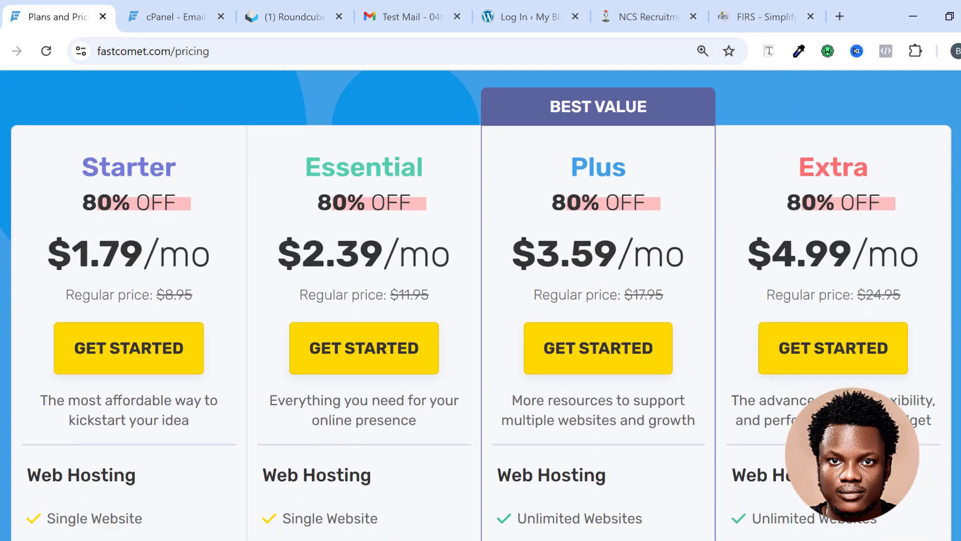
scroll(481, 305, "down", 10)
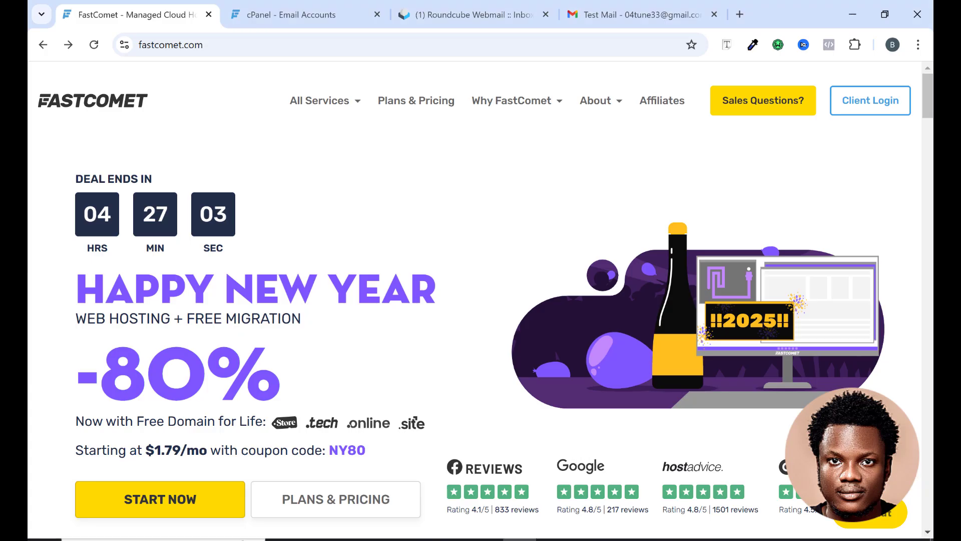
left_click(928, 533)
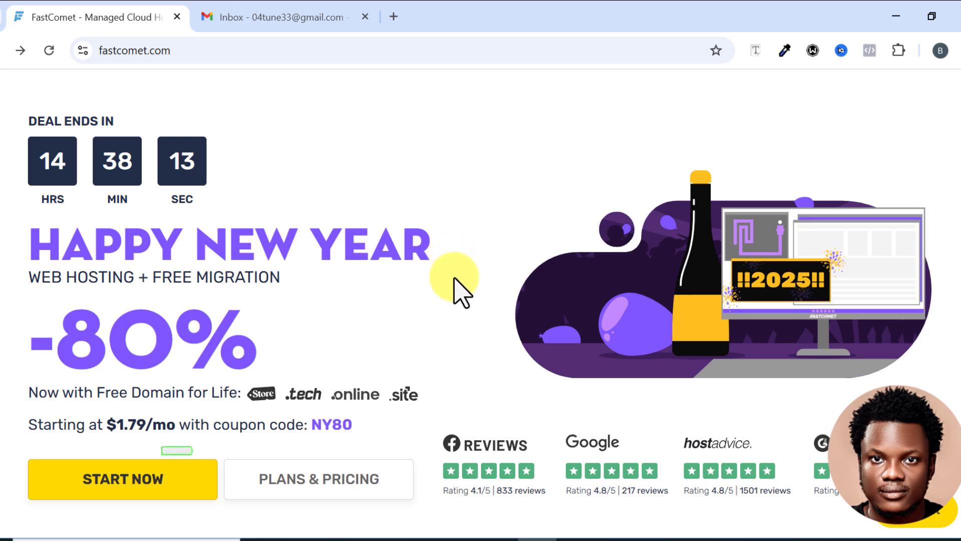
scroll(456, 290, "down", 3)
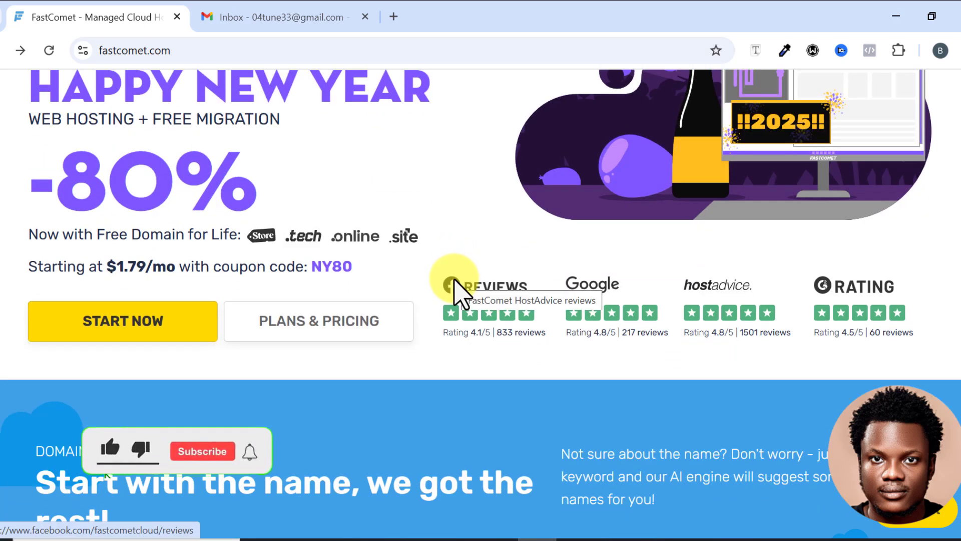
scroll(456, 290, "down", 2)
scroll(456, 294, "up", 3)
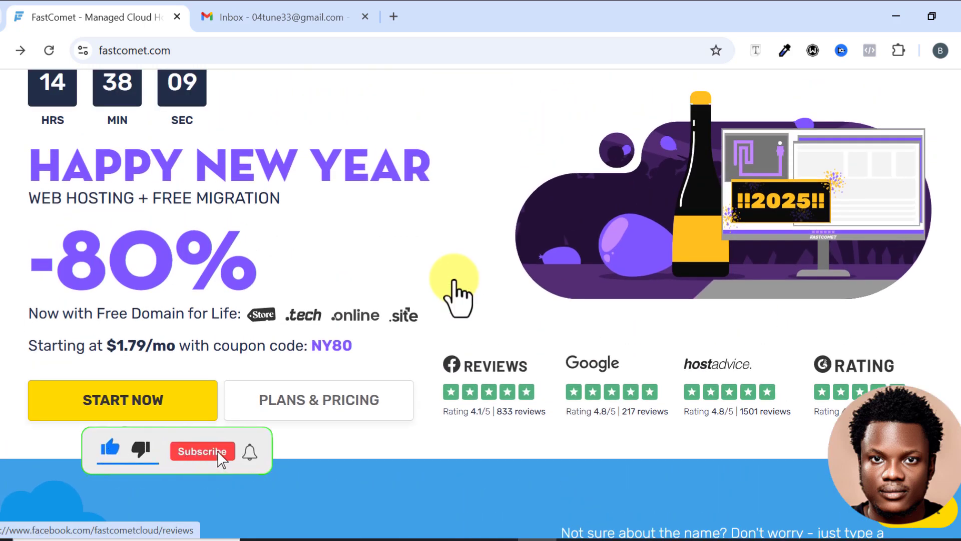
scroll(454, 282, "up", 2)
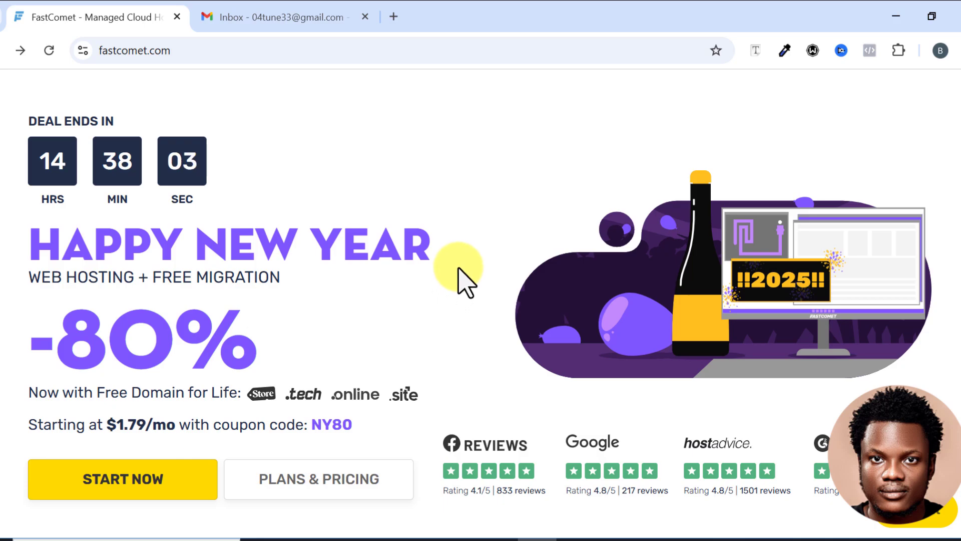
scroll(460, 280, "up", 2)
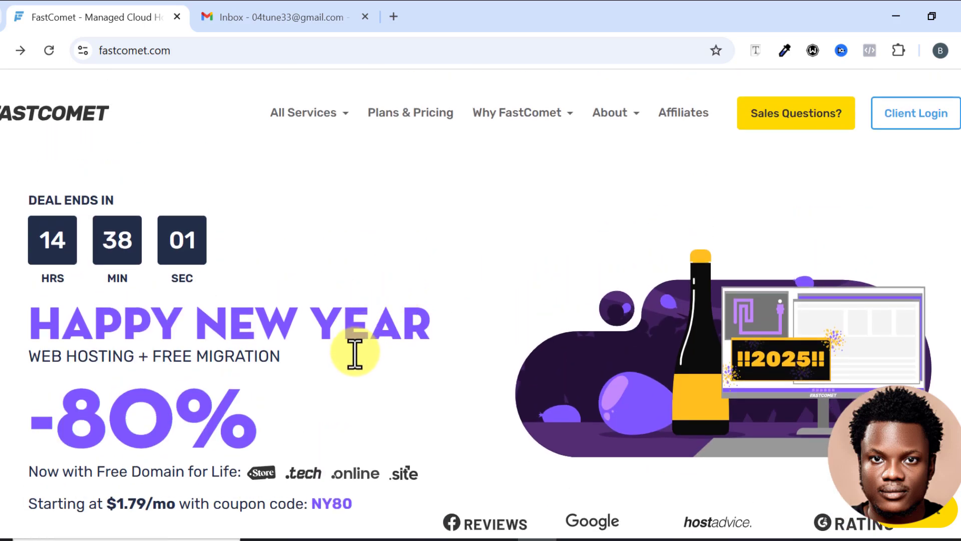
scroll(355, 353, "down", 2)
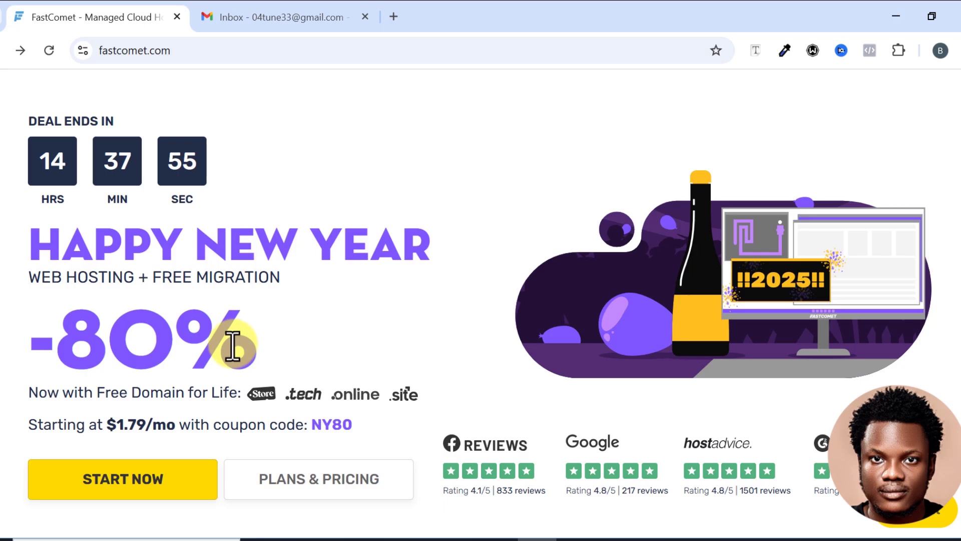
scroll(231, 346, "down", 2)
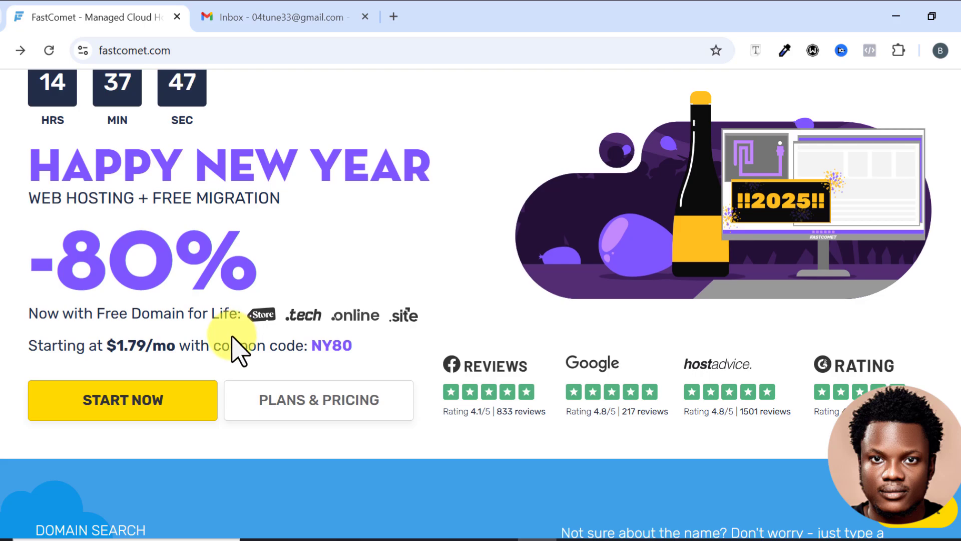
scroll(443, 308, "up", 2)
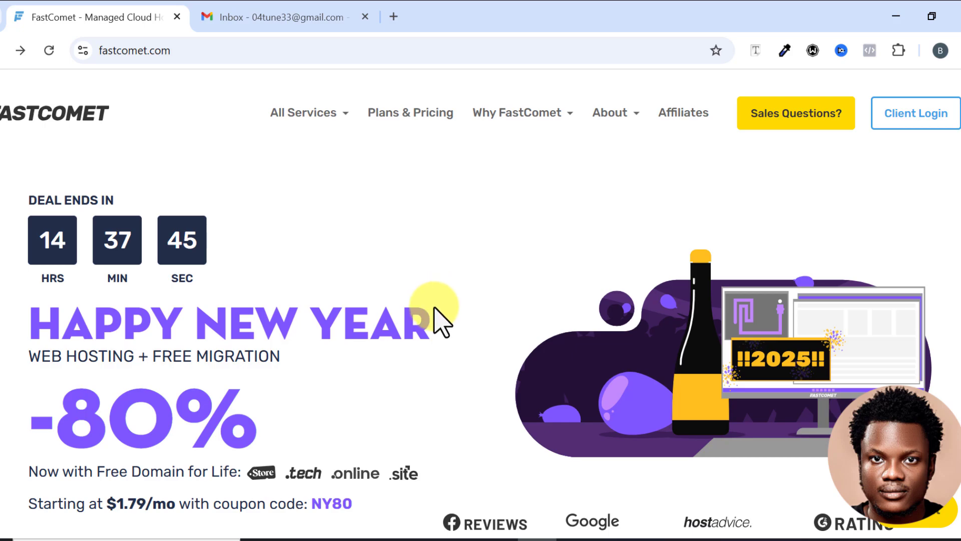
scroll(438, 320, "down", 5)
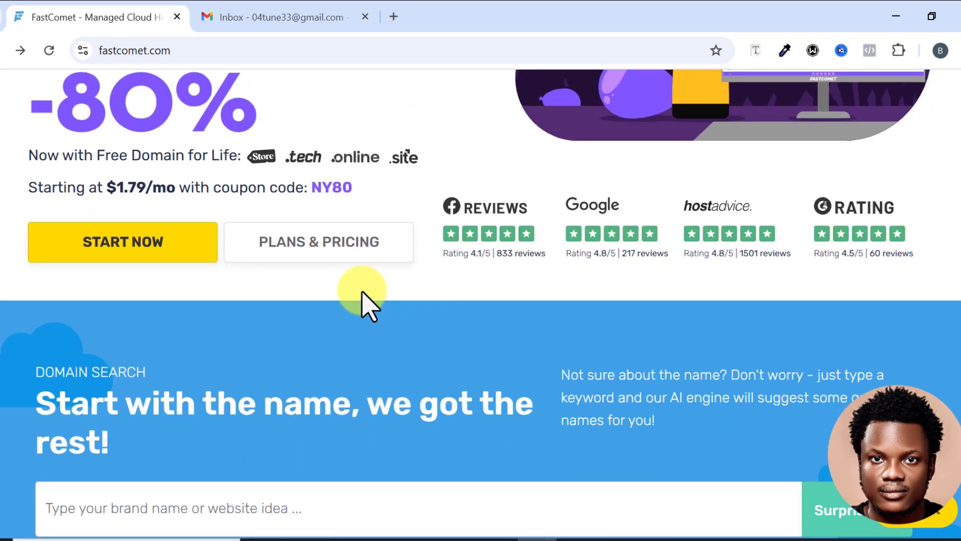
Open the Plans & Pricing page and review the shared hosting plans and feature comparison table.
left_click(313, 251)
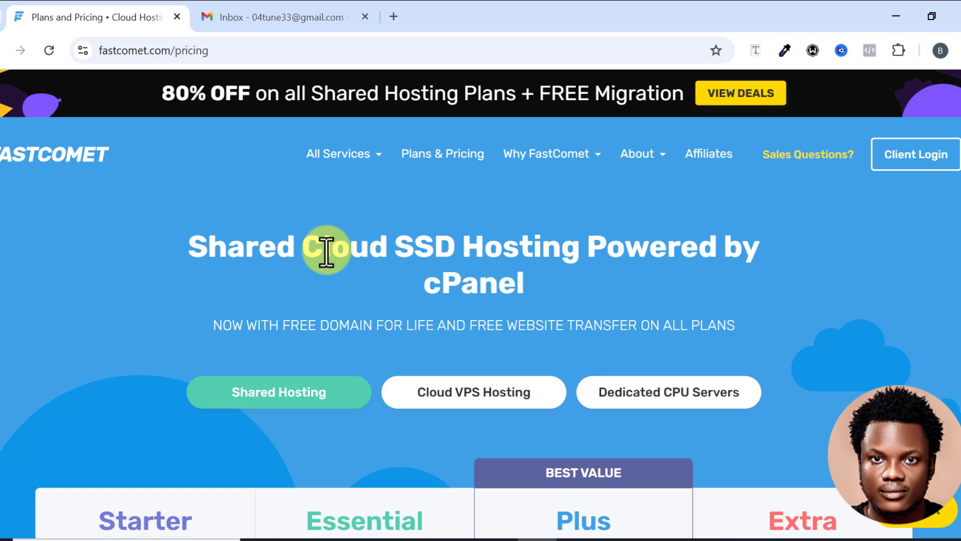
scroll(327, 251, "down", 2)
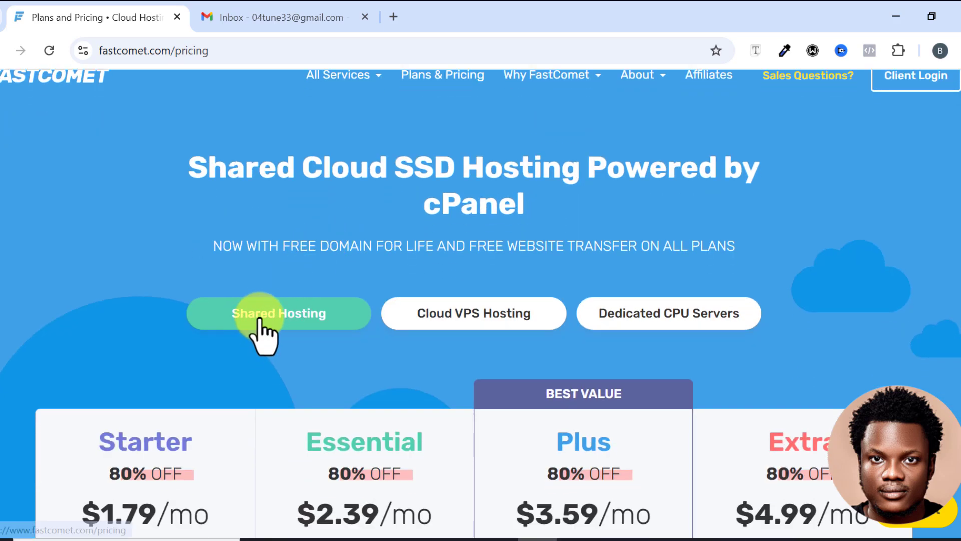
scroll(292, 325, "down", 4)
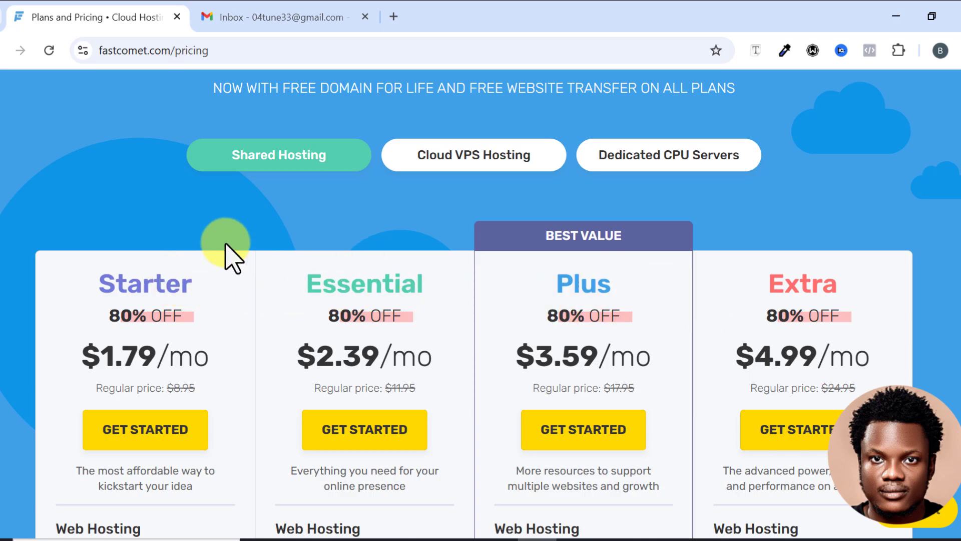
scroll(252, 231, "down", 4)
scroll(250, 228, "down", 20)
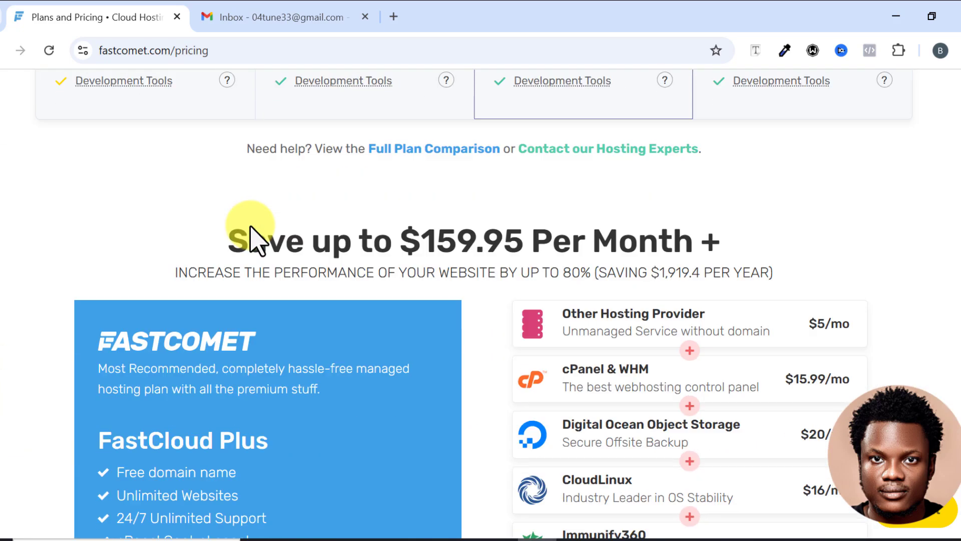
scroll(249, 228, "down", 8)
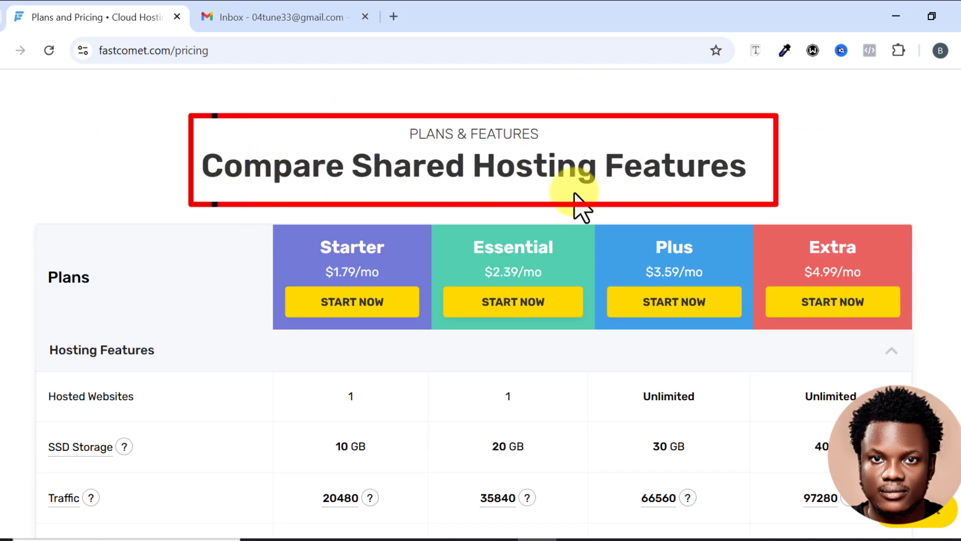
scroll(231, 268, "down", 6)
scroll(225, 258, "down", 13)
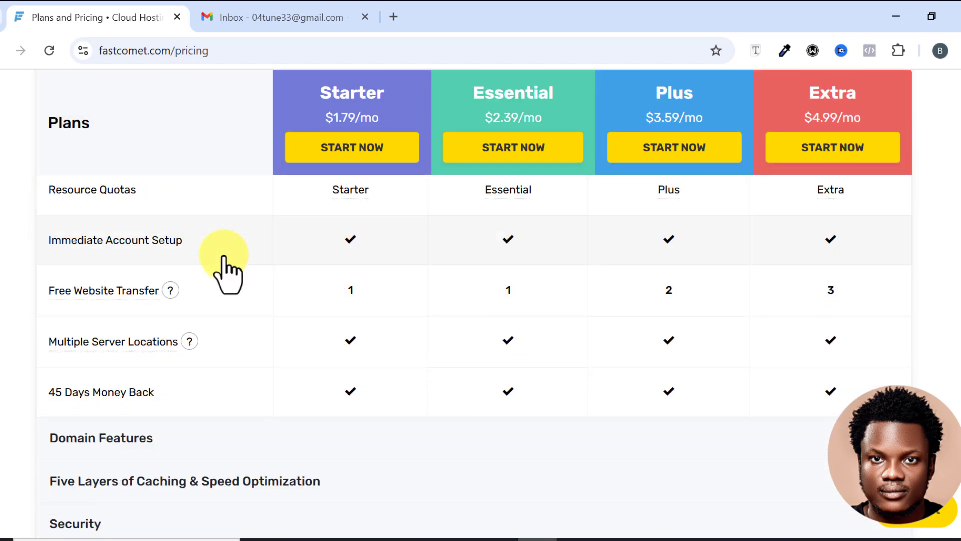
scroll(227, 268, "down", 2)
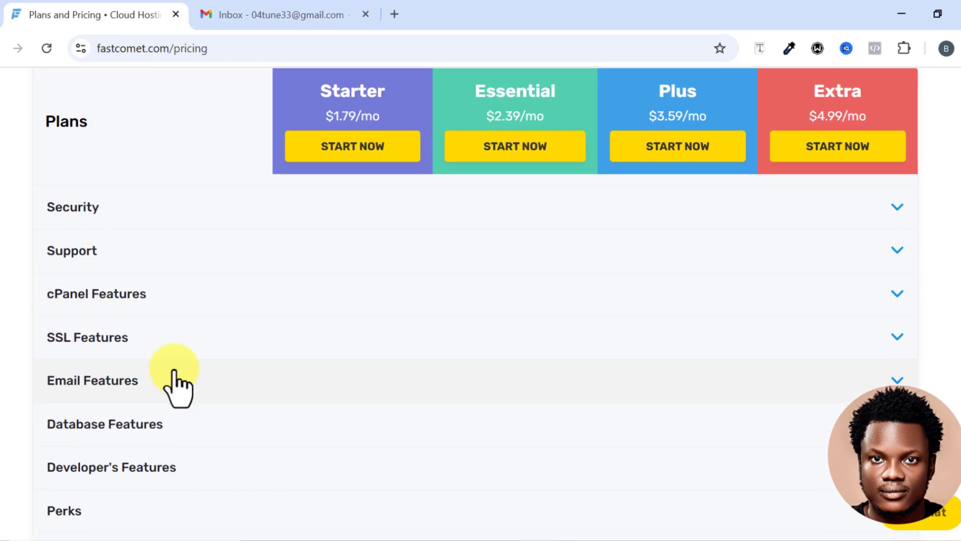
scroll(120, 400, "down", 2)
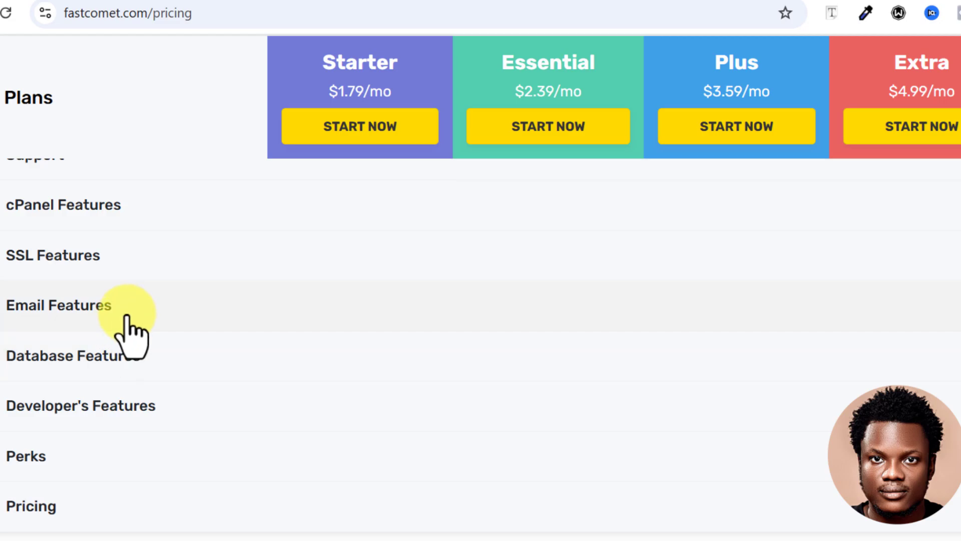
Expand the Email Features section of the comparison to check each plan's email accounts.
left_click(921, 314)
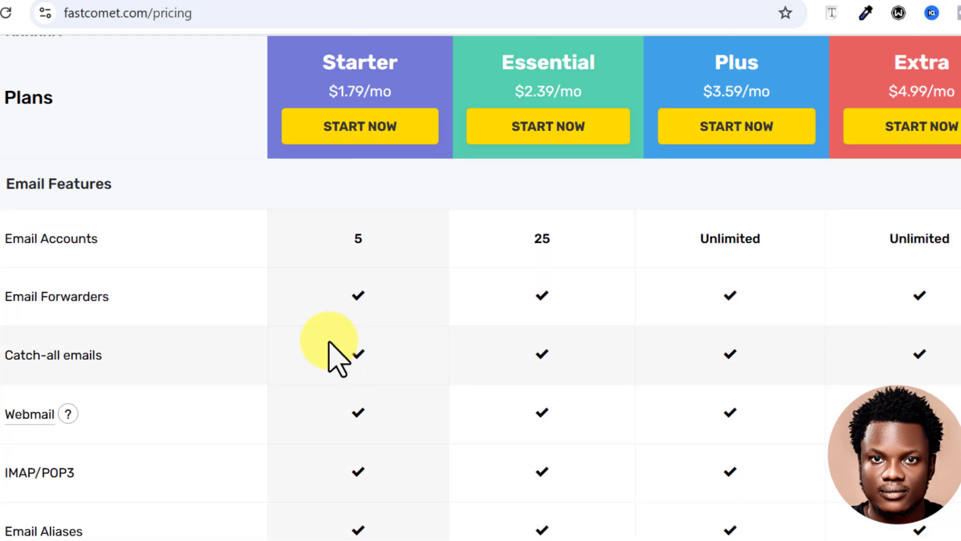
scroll(282, 284, "up", 2)
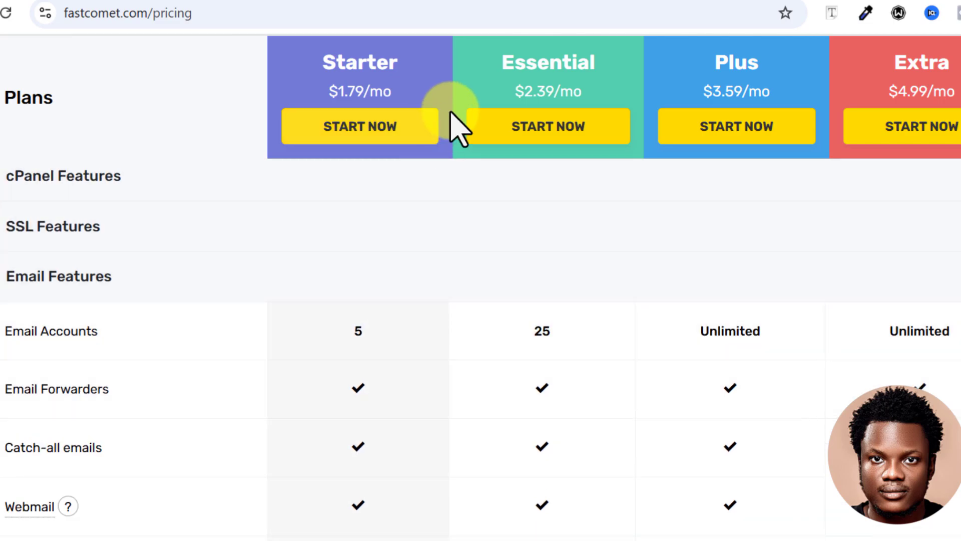
scroll(344, 317, "down", 2)
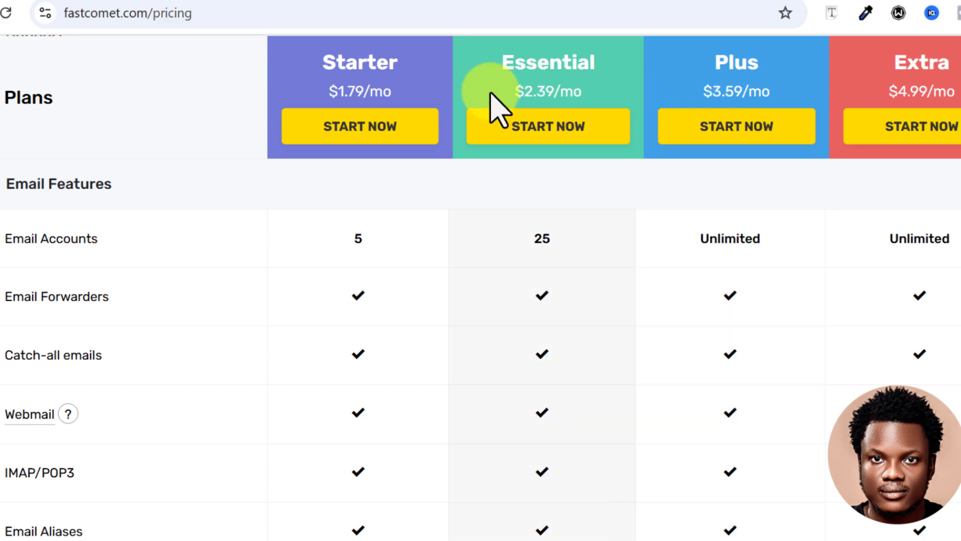
scroll(406, 130, "up", 2)
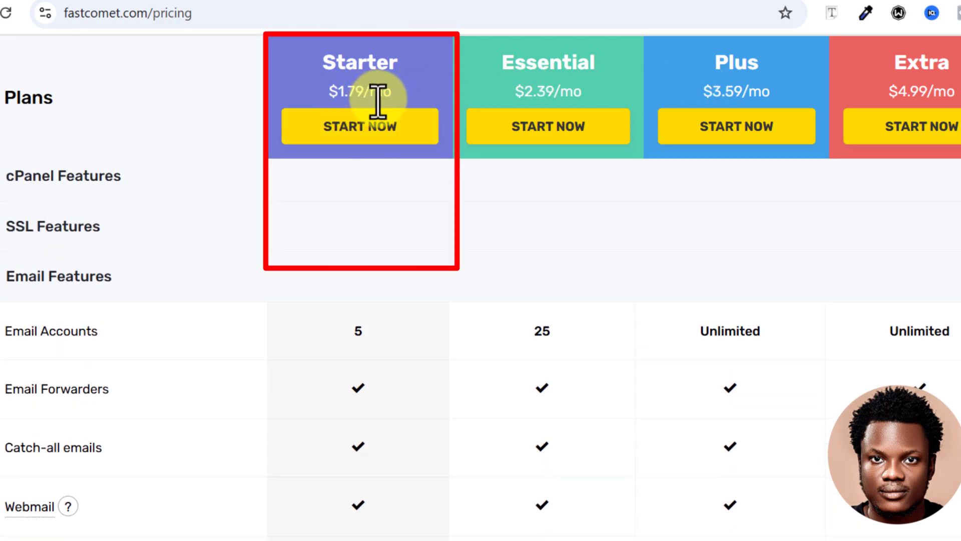
Start an order for the Starter plan and paste sunnytexttransportcompany as the domain name to register.
left_click(360, 128)
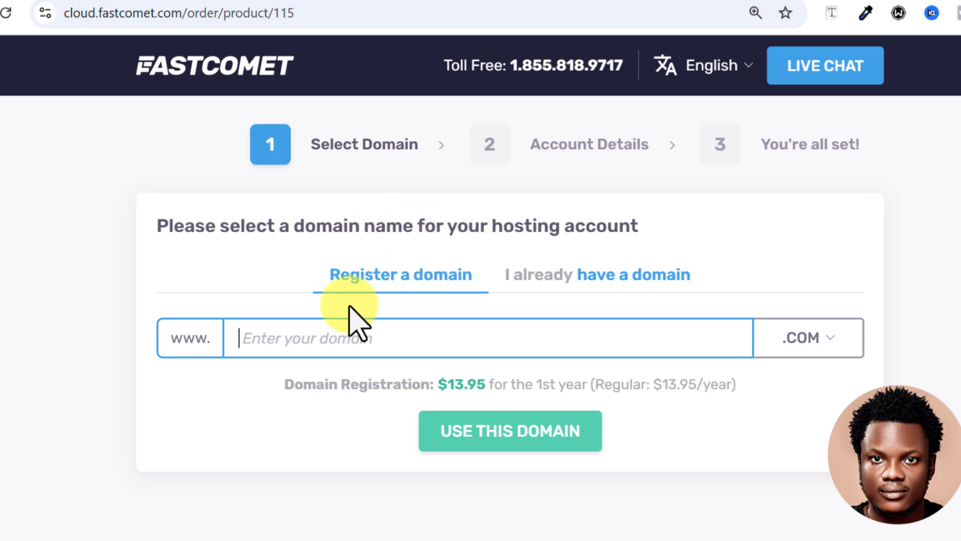
type("sunnytexttransportcompany")
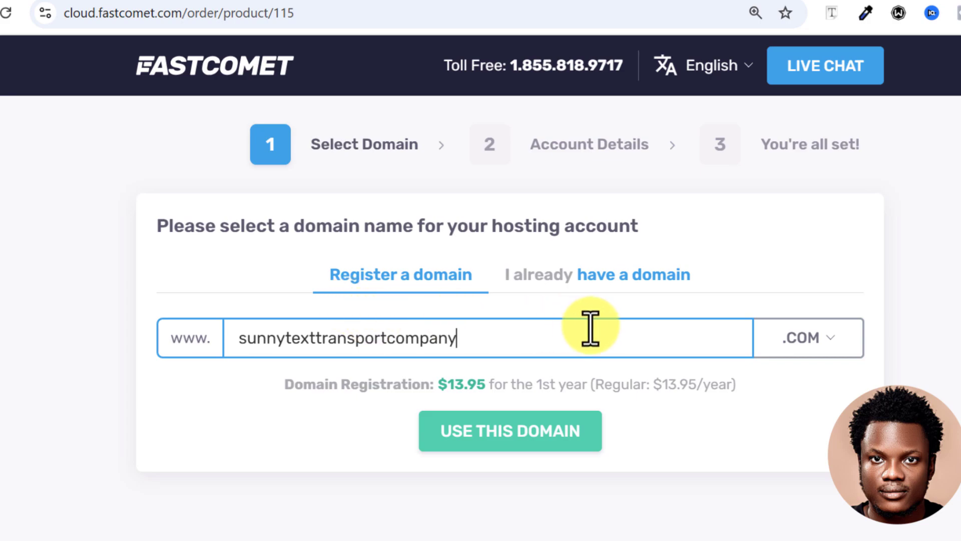
Choose the free .online extension for the domain from the extension list.
left_click(829, 344)
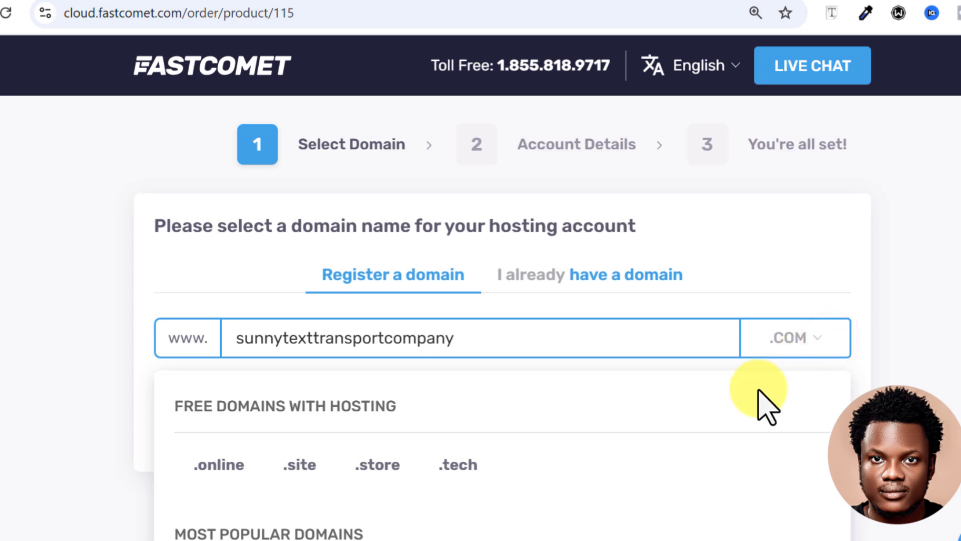
scroll(766, 398, "down", 2)
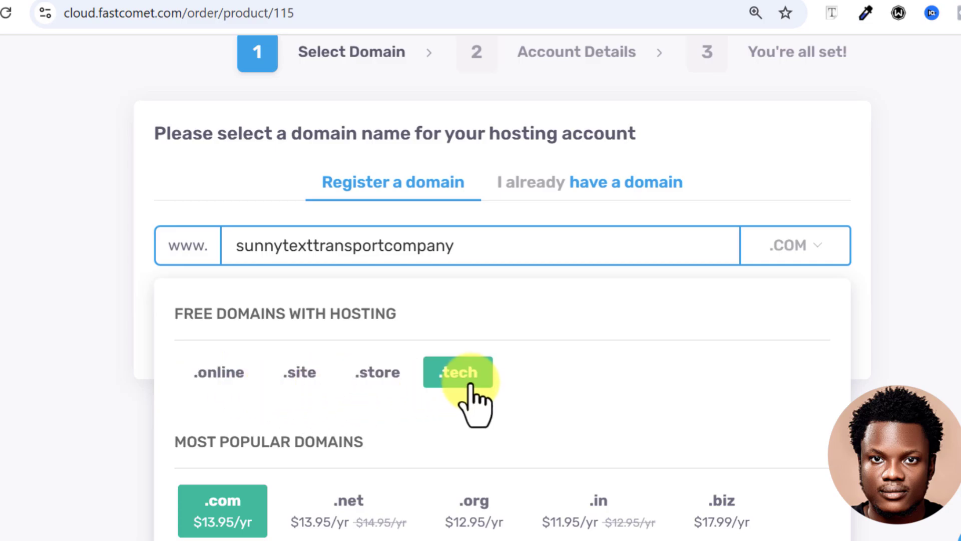
scroll(466, 395, "down", 3)
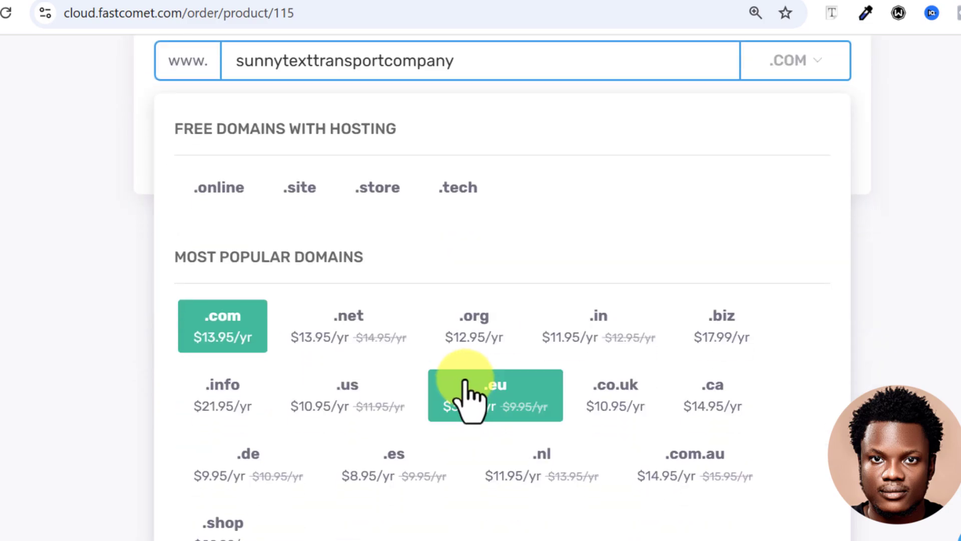
left_click(232, 345)
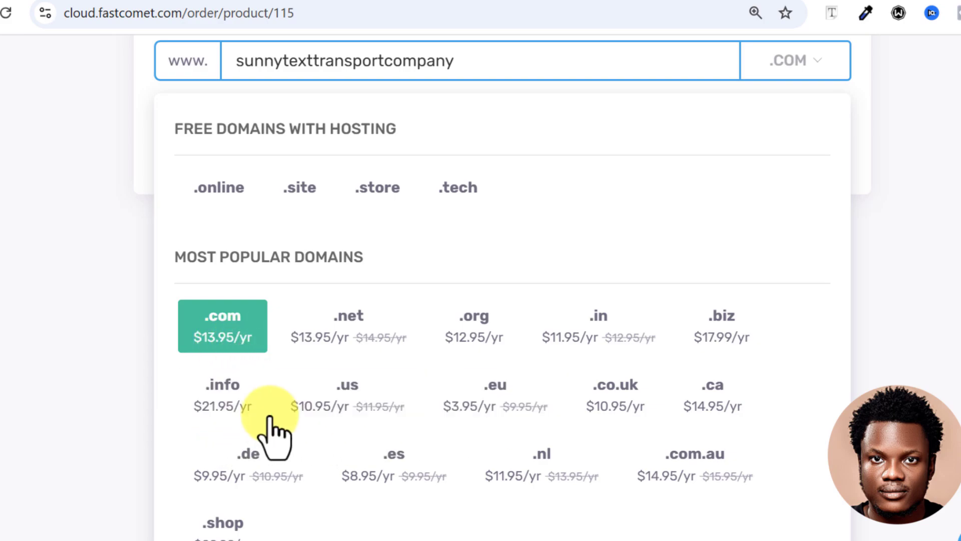
scroll(375, 441, "up", 2)
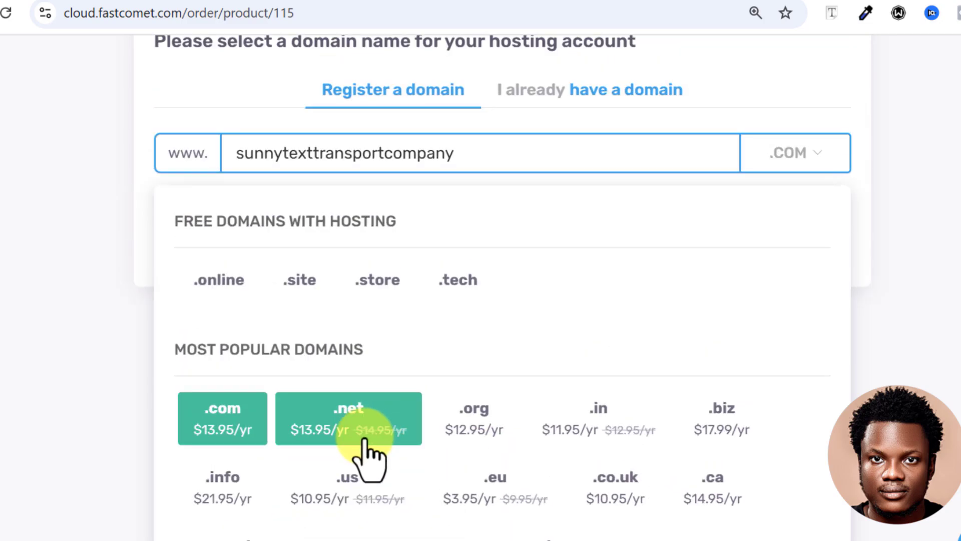
left_click(228, 285)
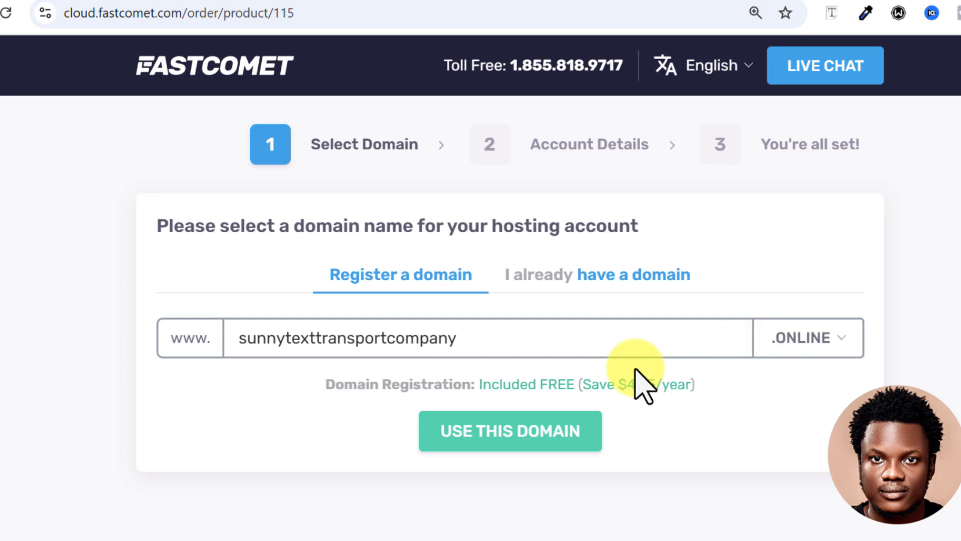
Use this domain to continue to Account Details and review the account and product information form.
left_click(503, 434)
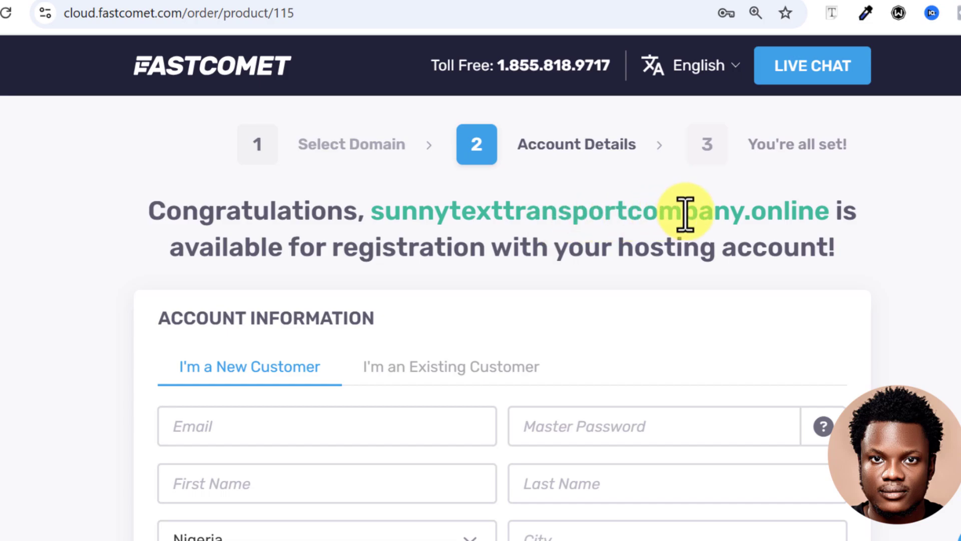
scroll(523, 295, "down", 4)
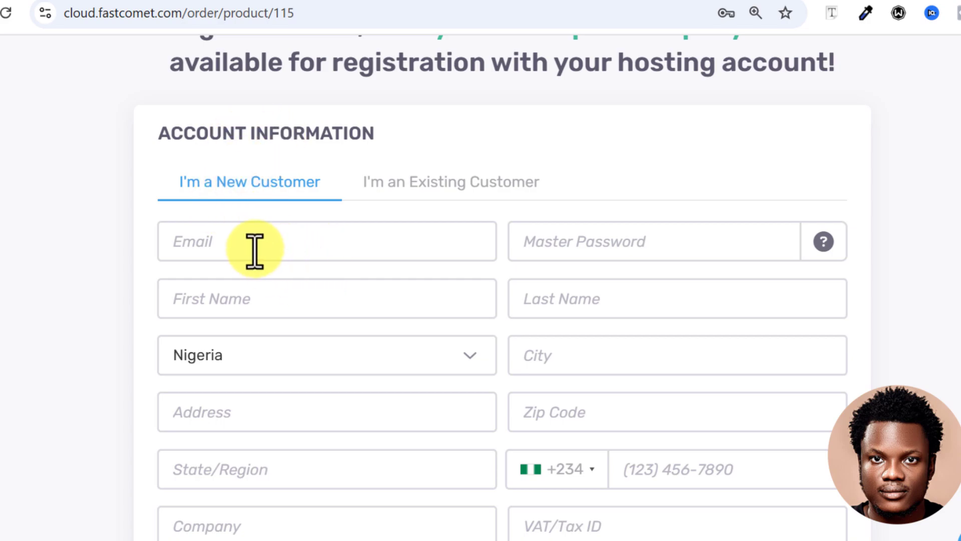
scroll(501, 326, "down", 4)
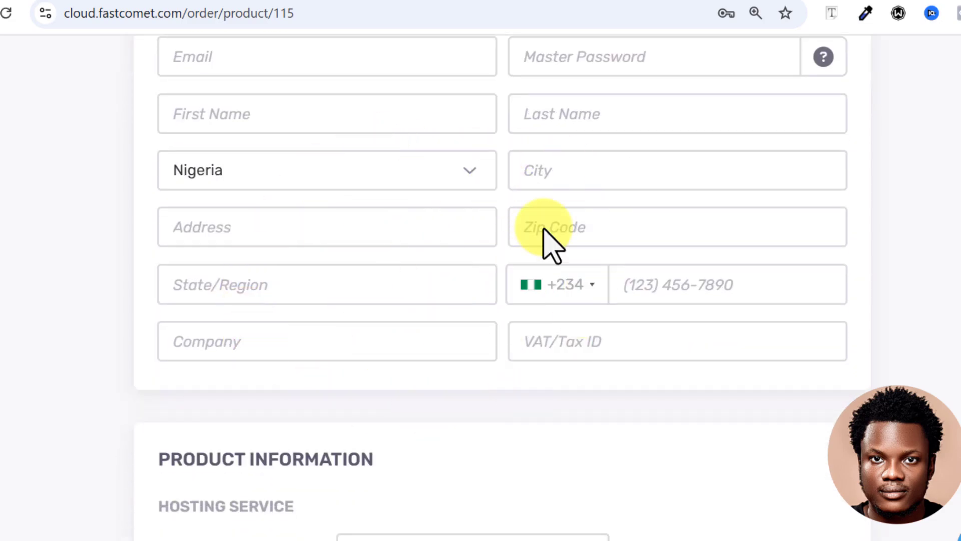
scroll(415, 336, "down", 1)
scroll(415, 337, "down", 9)
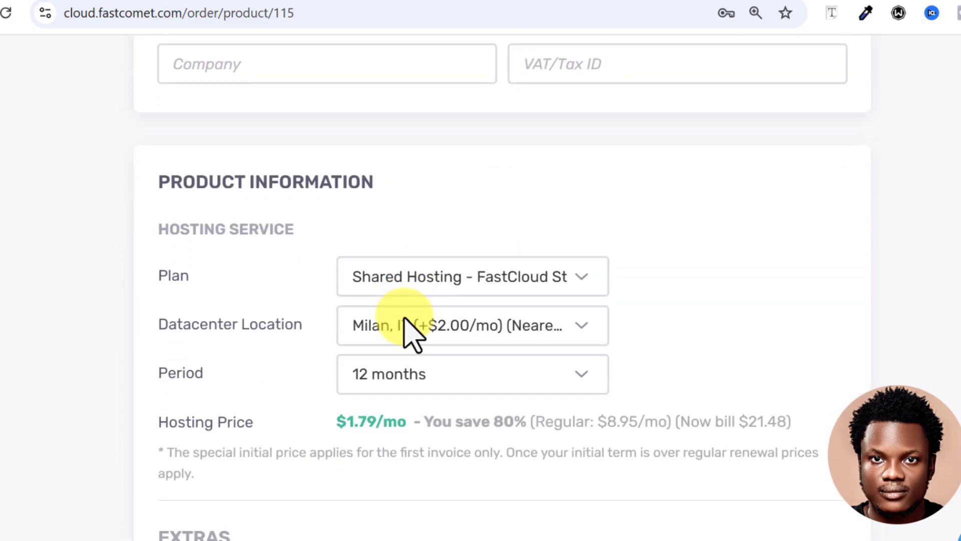
Set the hosting datacenter location to Frankfurt, DE, EU.
scroll(255, 212, "up", 2)
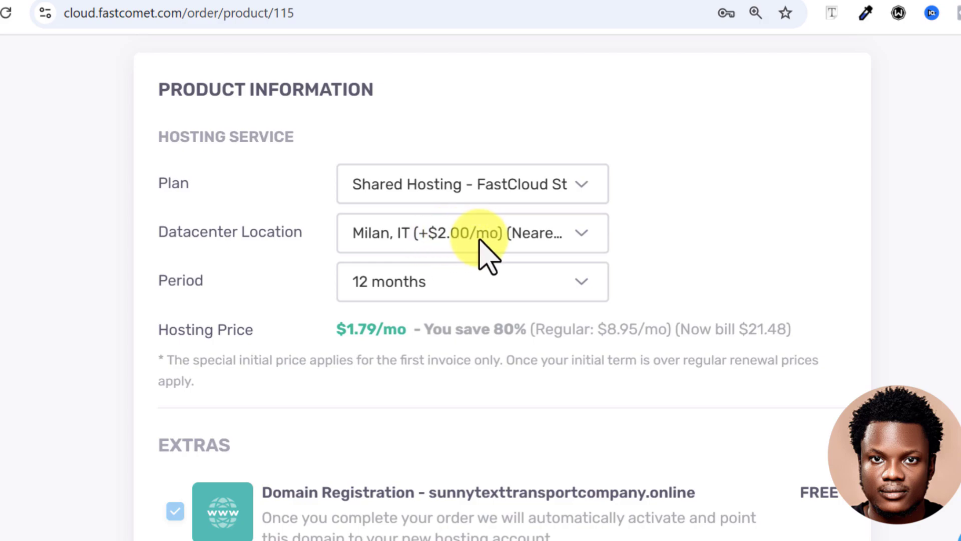
left_click(576, 235)
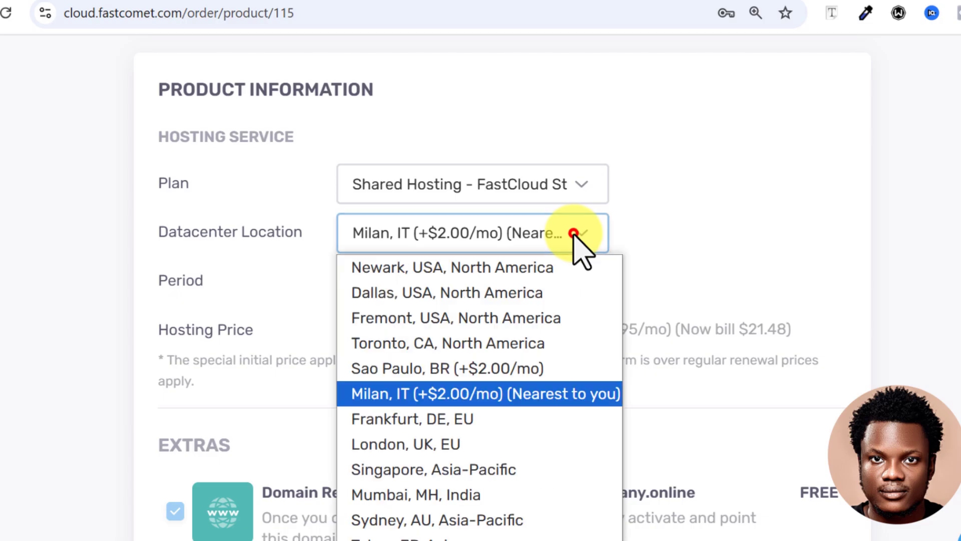
left_click(464, 420)
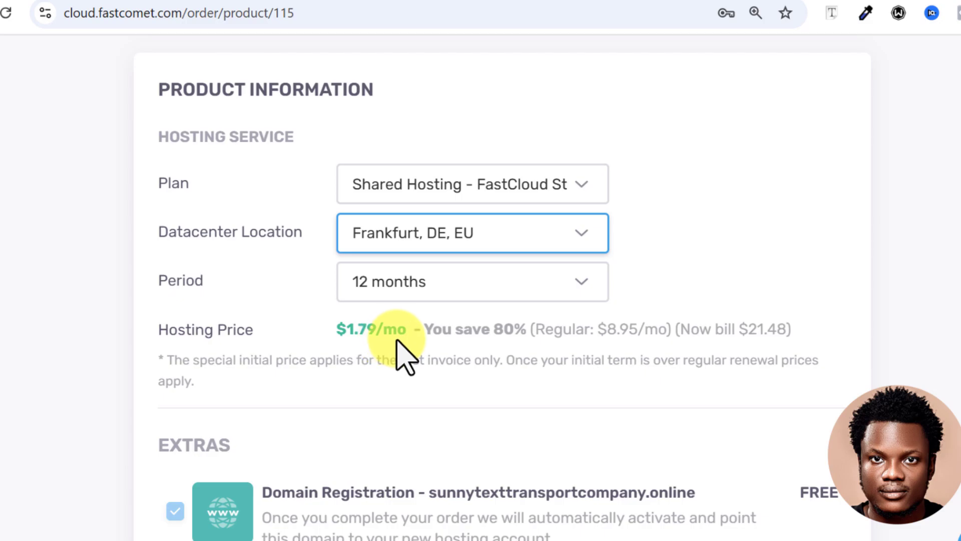
Uncheck the Domain privacy (ID Protect) add-on in the extras.
scroll(346, 356, "down", 5)
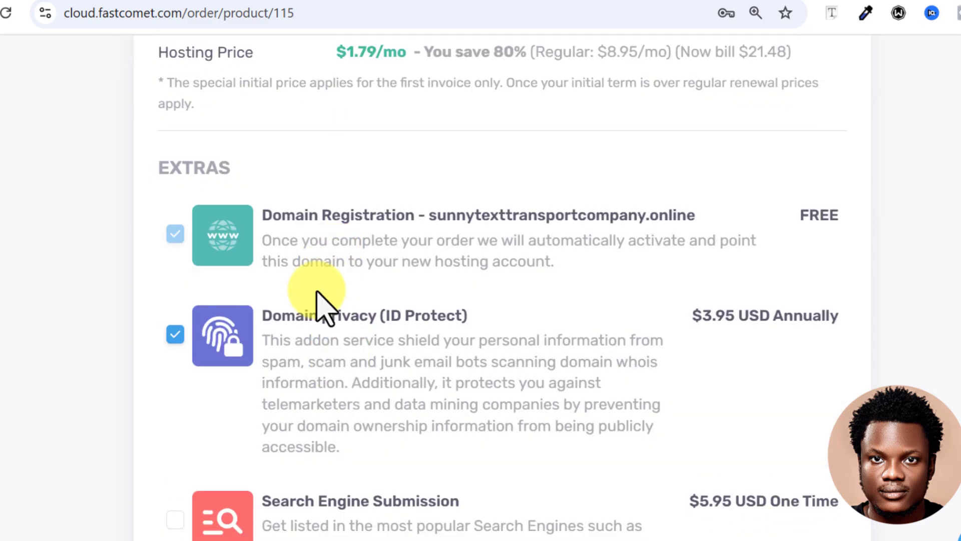
scroll(358, 320, "down", 2)
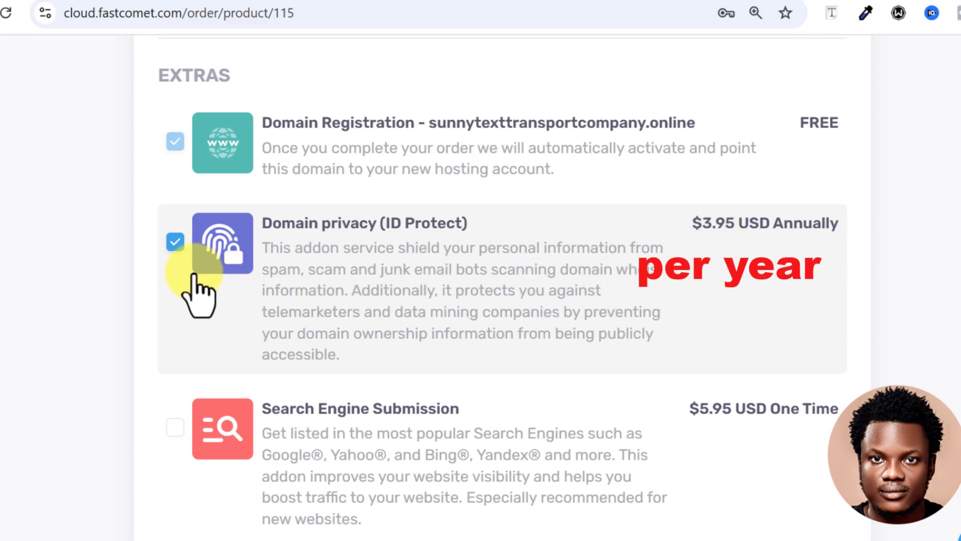
left_click(173, 243)
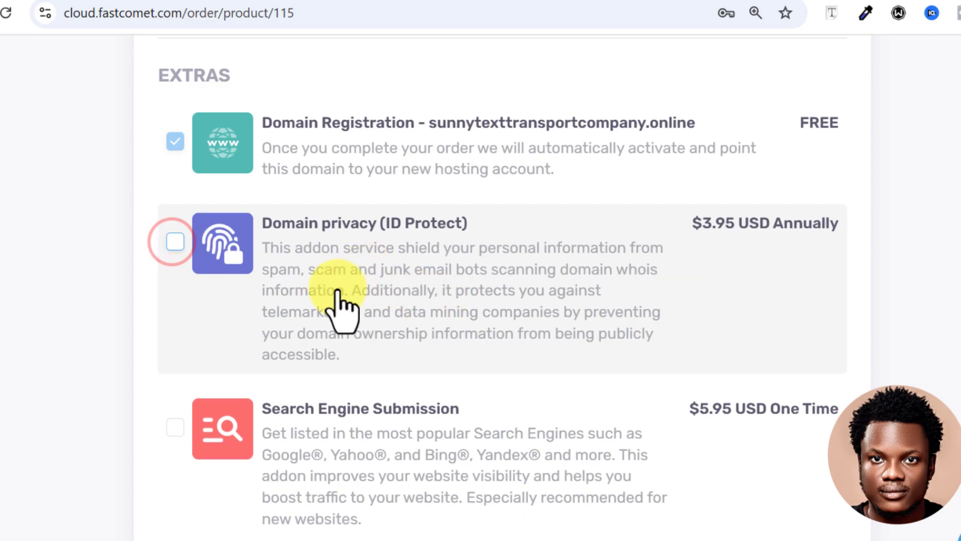
Review the remaining extras and order summary, then place the order from the payment section.
scroll(349, 353, "down", 3)
scroll(347, 352, "down", 11)
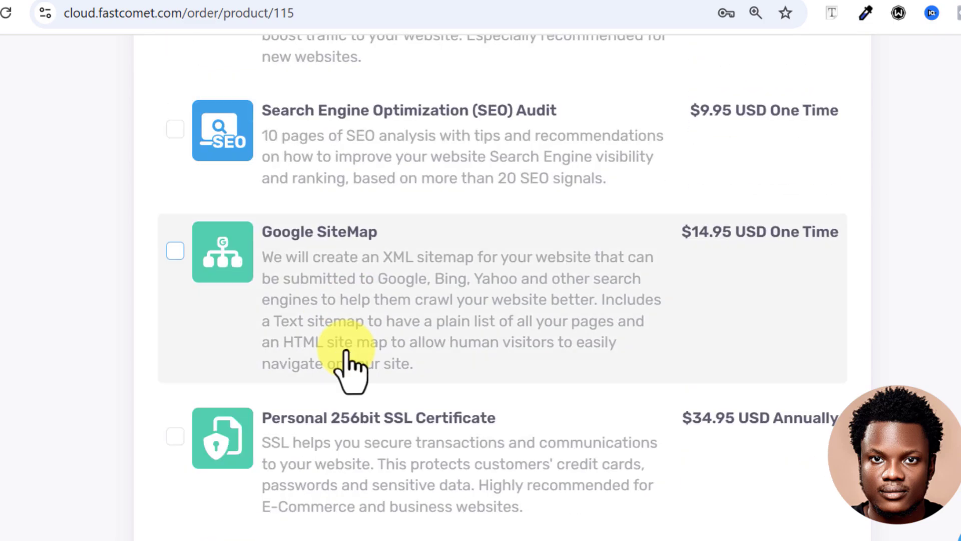
scroll(347, 358, "down", 2)
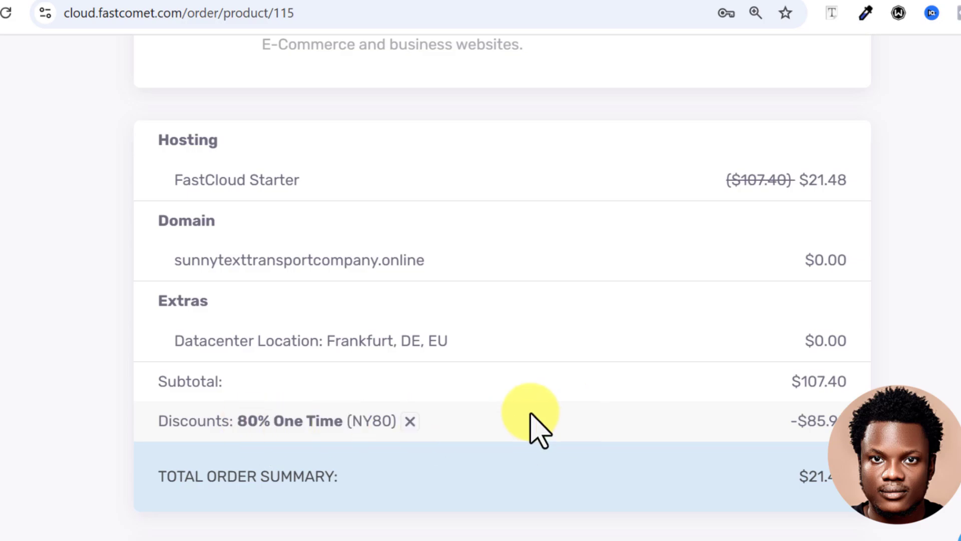
scroll(546, 425, "down", 10)
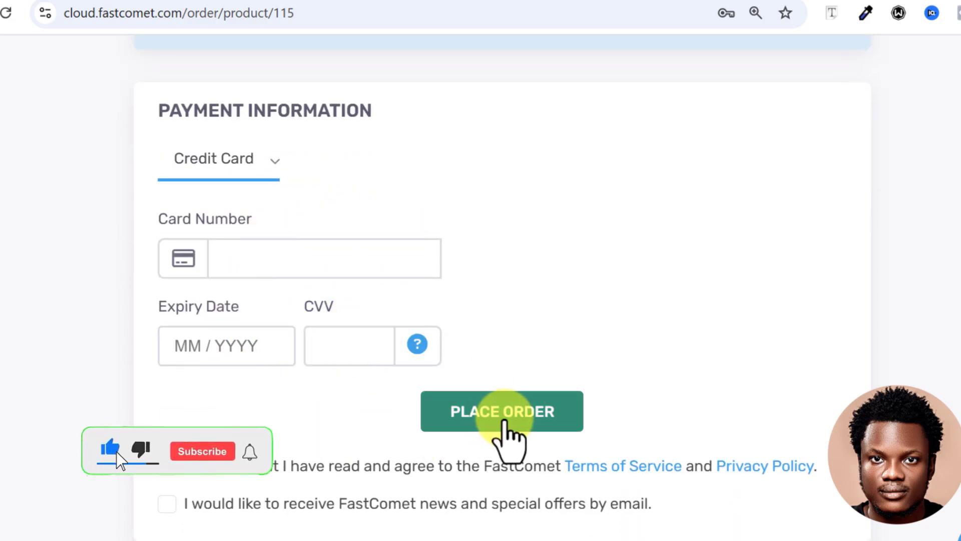
left_click(505, 422)
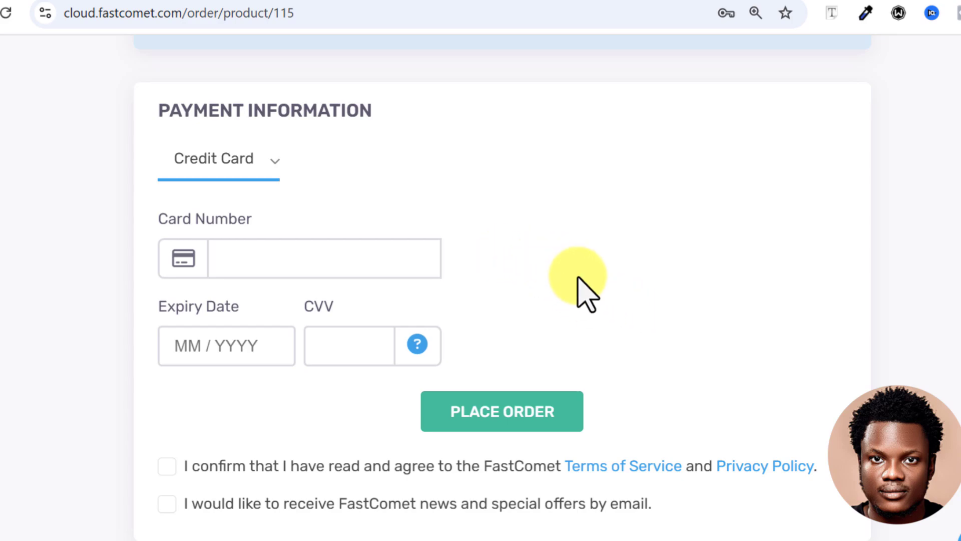
Open fastcomet.com in the current browser tab.
scroll(578, 281, "up", 15)
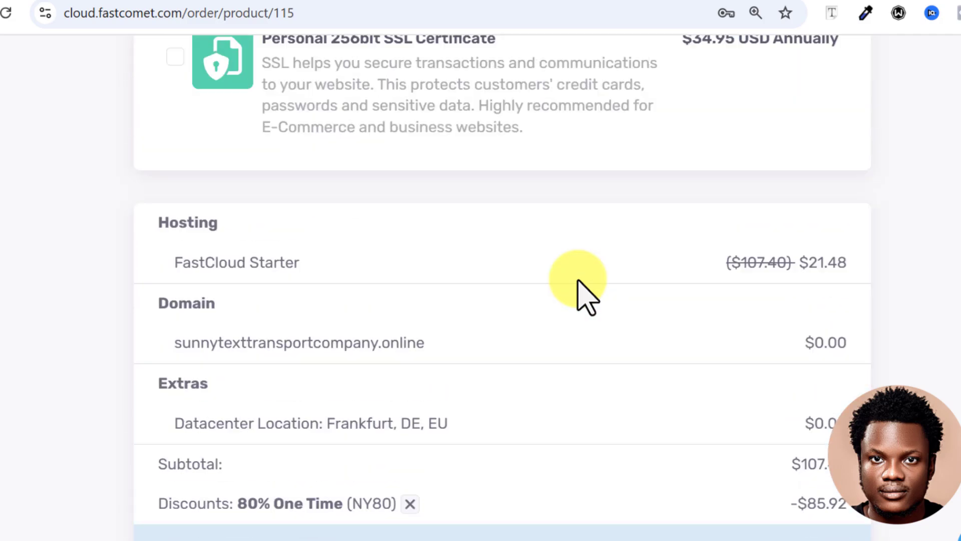
scroll(585, 296, "up", 10)
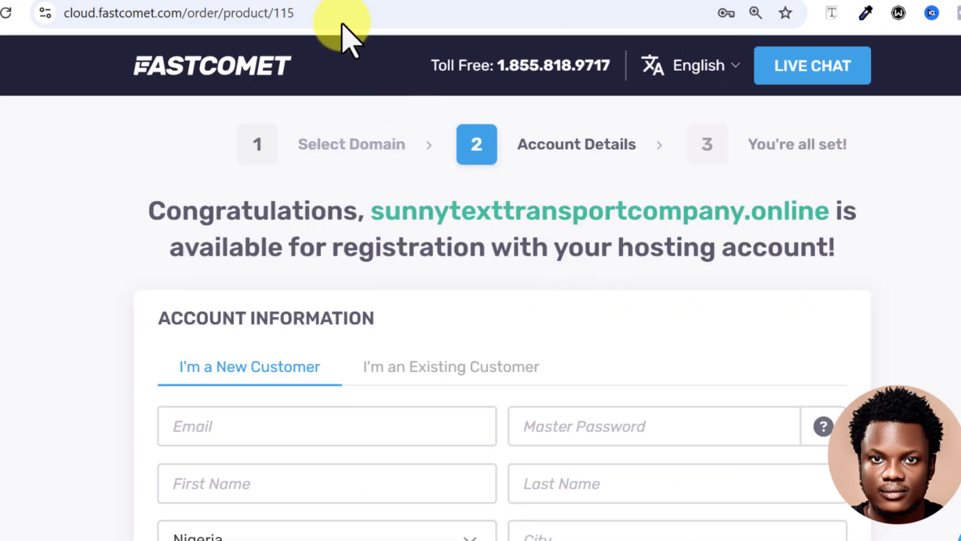
left_click(328, 15)
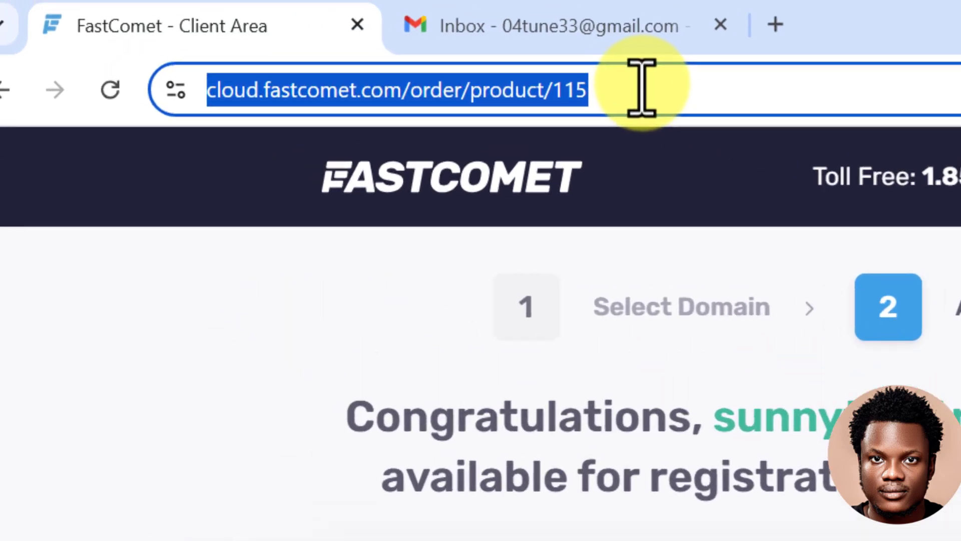
type("fastt")
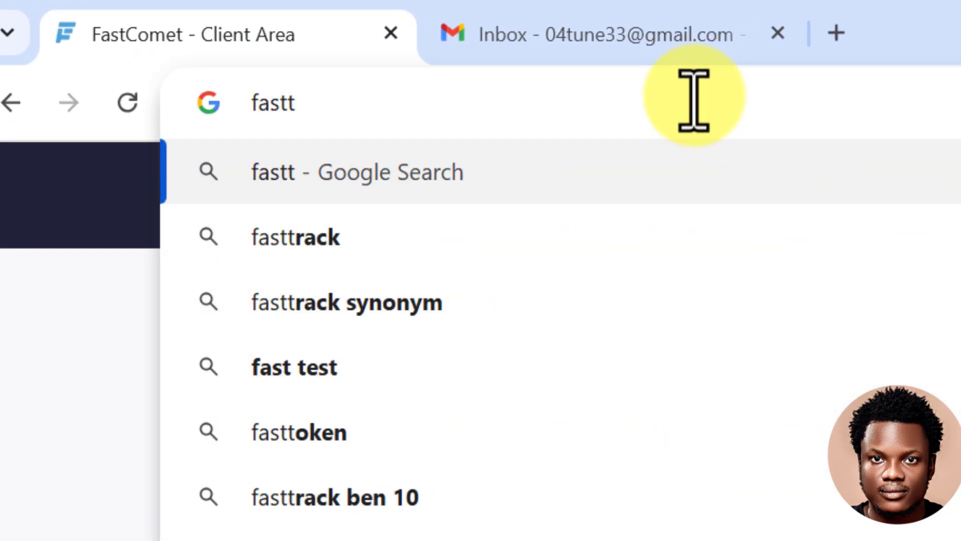
key("BackSpace")
type("comet.com")
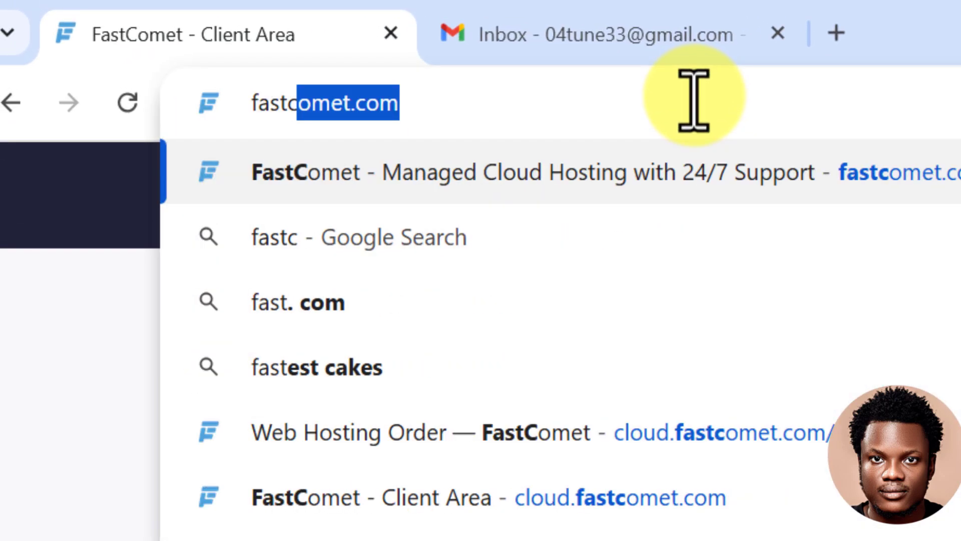
key("Right")
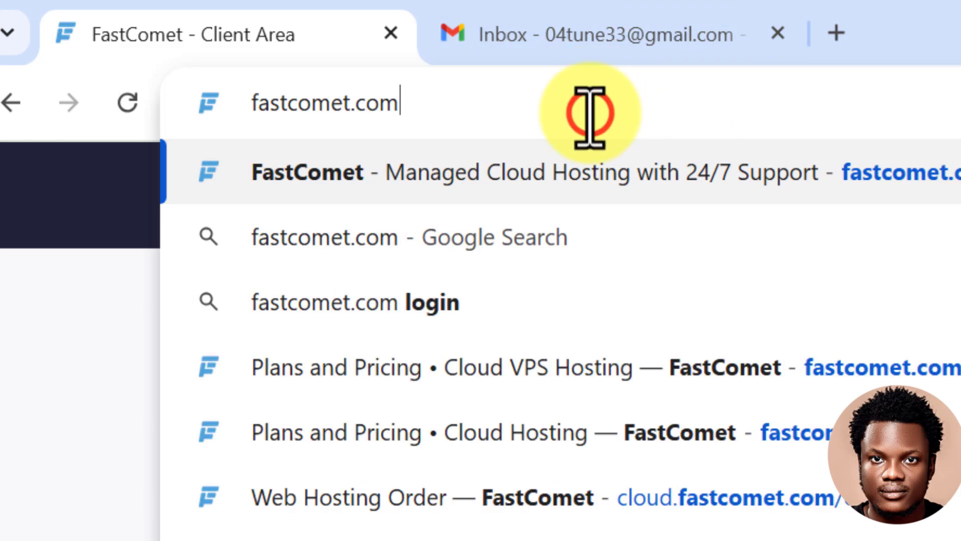
key("Return")
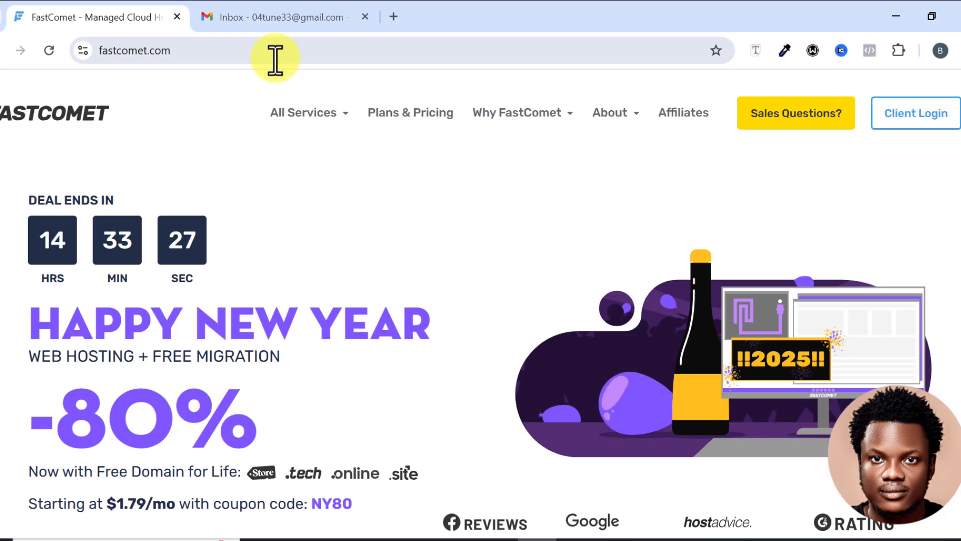
Log in to the FastComet client area with the saved account credentials.
left_click(899, 136)
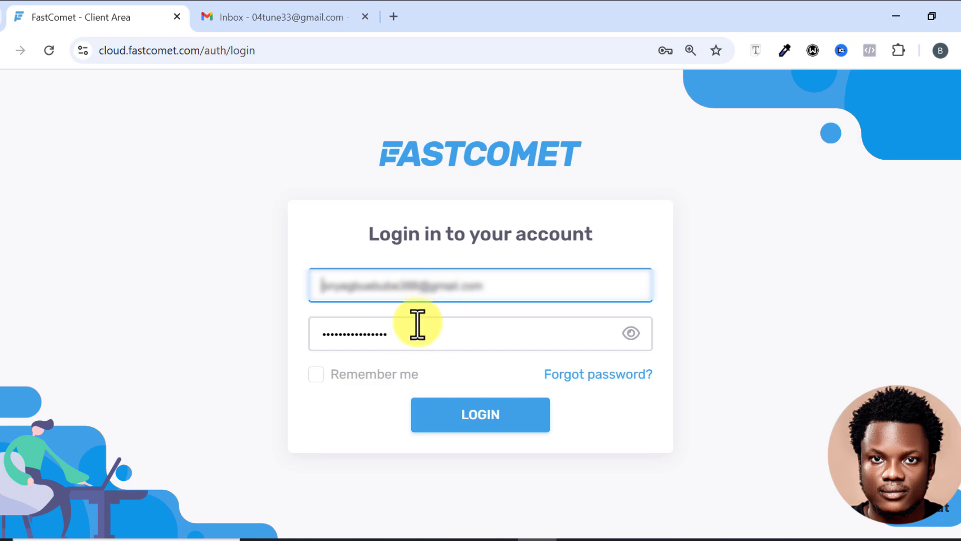
left_click(488, 413)
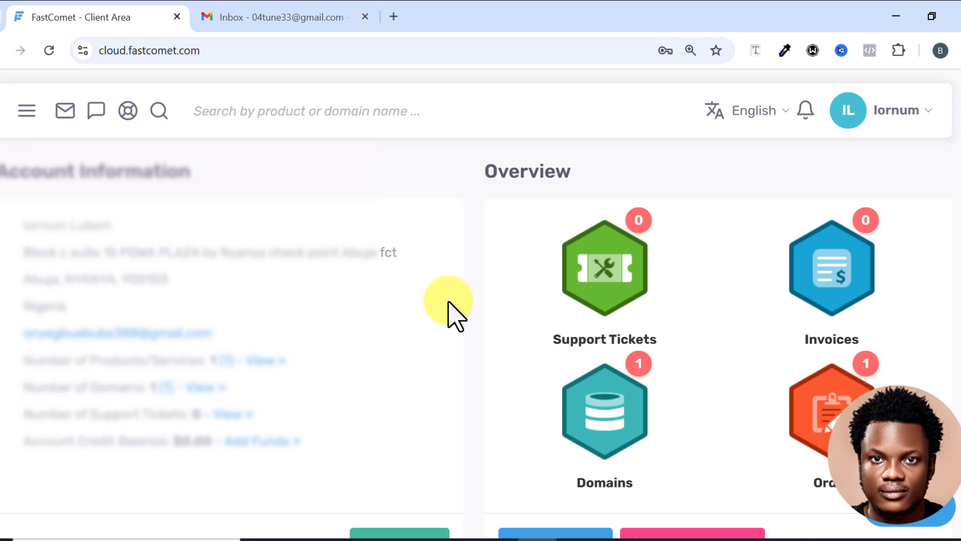
Access cPanel for the FastCloud Starter service, confirming with the saved master password.
scroll(460, 279, "down", 10)
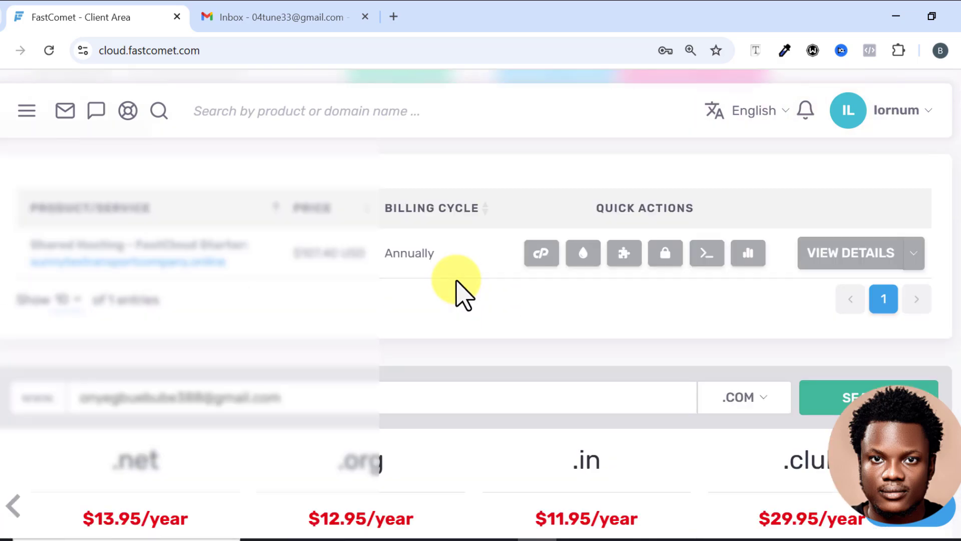
left_click(539, 255)
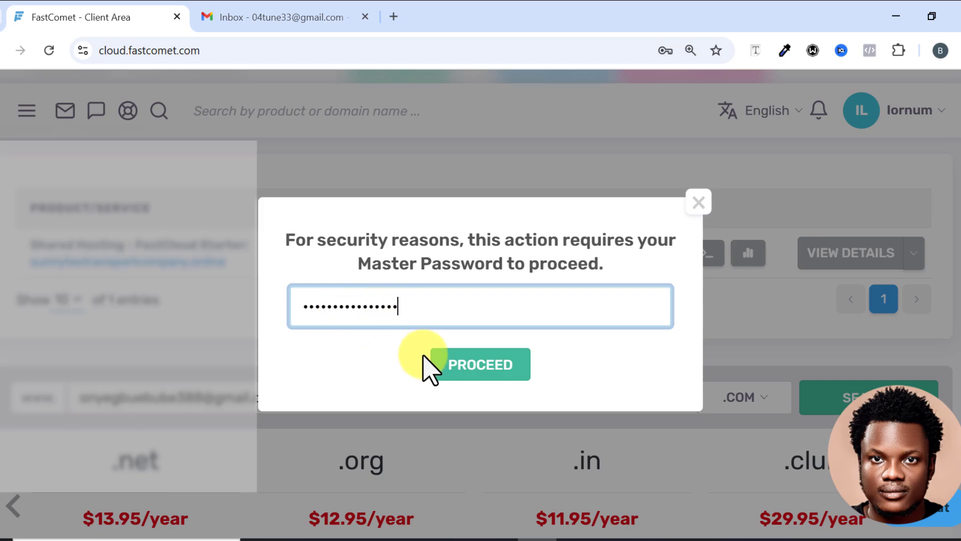
left_click(459, 364)
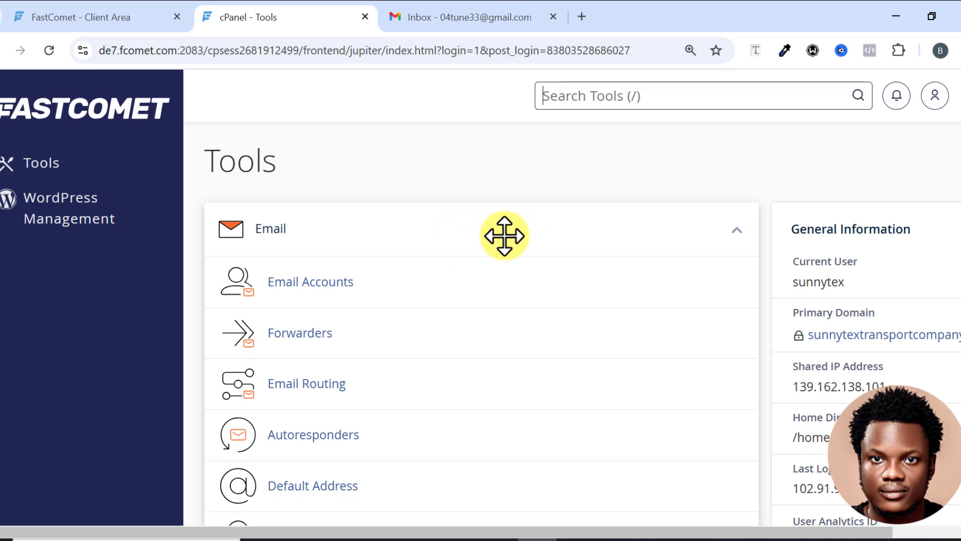
Open Email Accounts in cPanel and start creating a new email account.
scroll(297, 232, "down", 2)
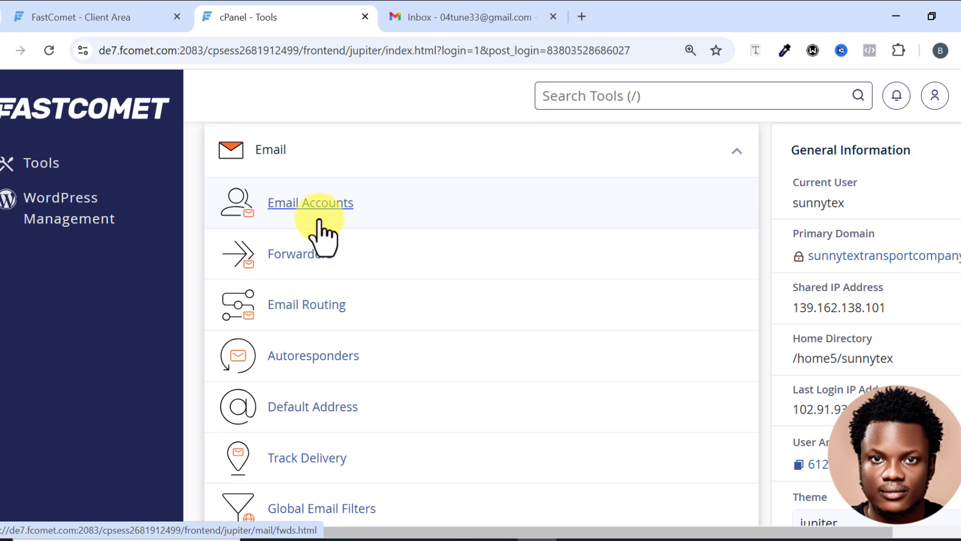
left_click(317, 205)
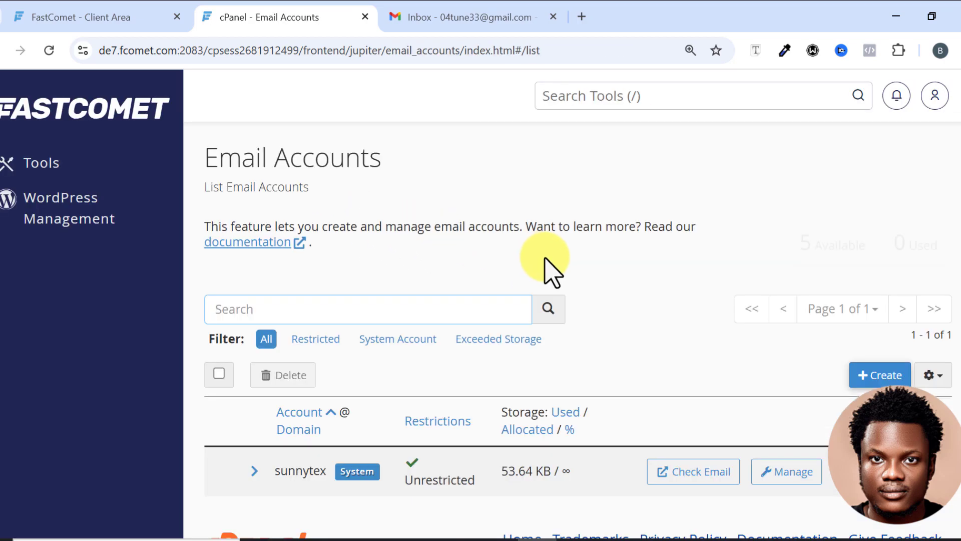
scroll(560, 273, "down", 1)
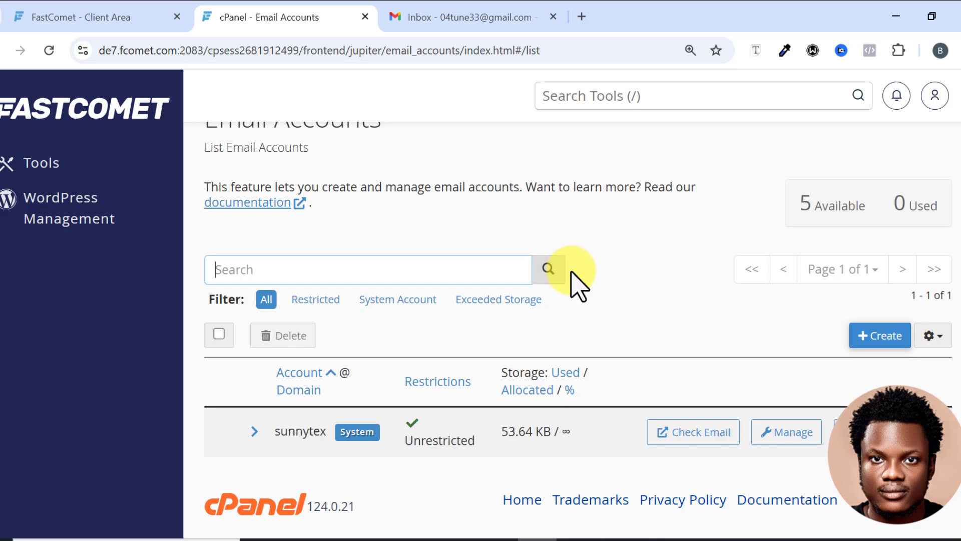
scroll(575, 282, "up", 1)
scroll(575, 285, "down", 1)
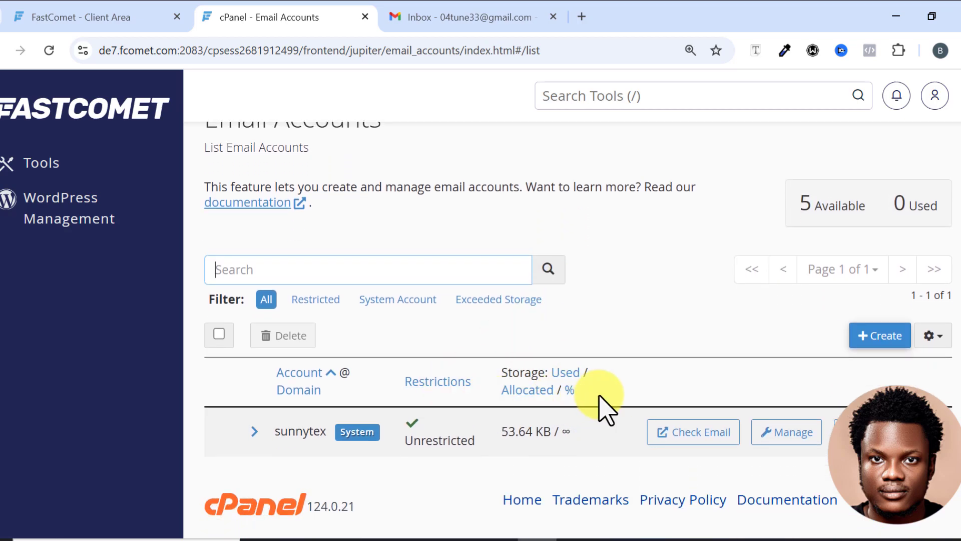
left_click(877, 337)
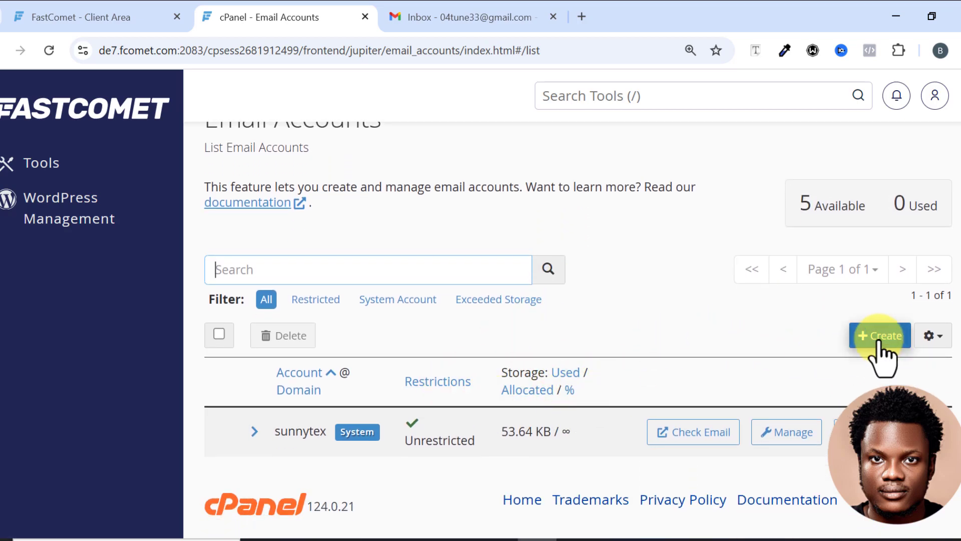
scroll(715, 268, "down", 3)
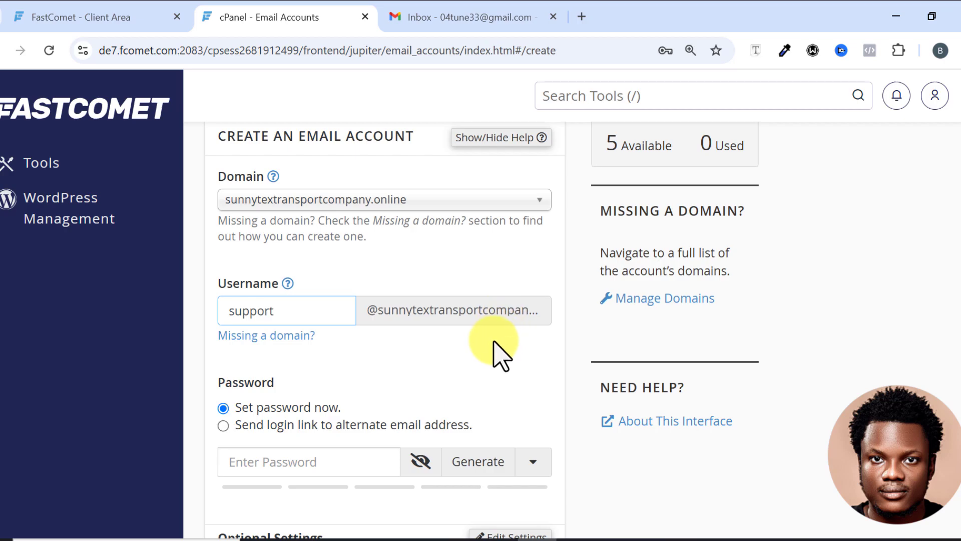
left_click(329, 459)
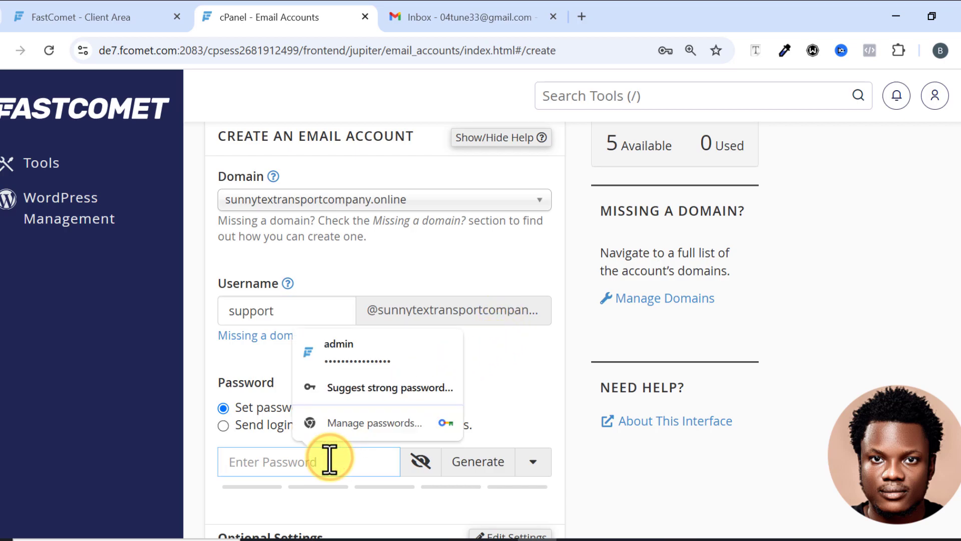
type("•••")
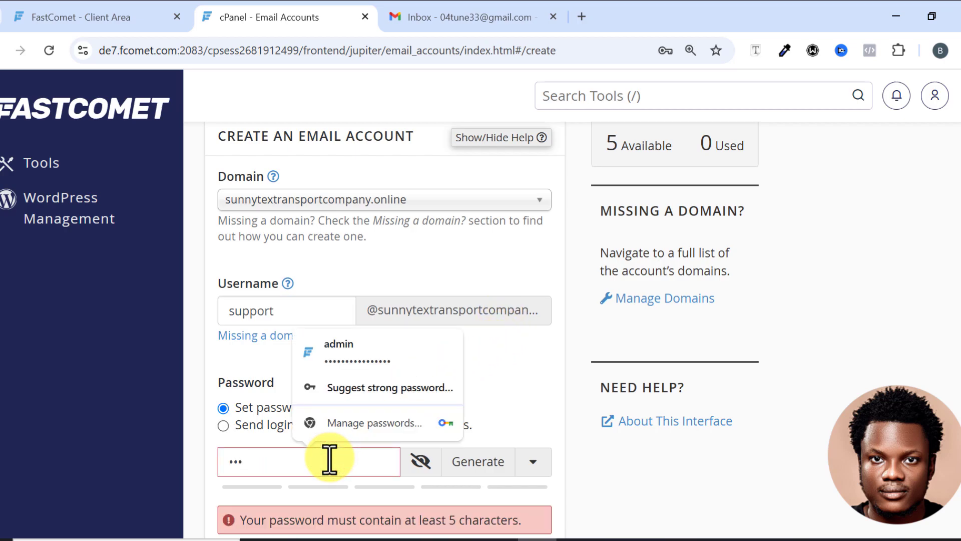
type("•••••")
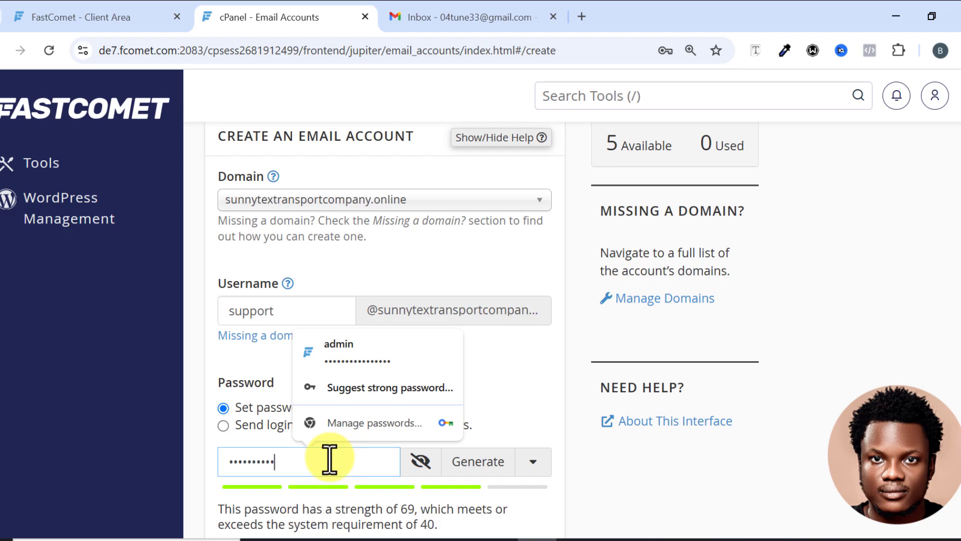
type("•••••")
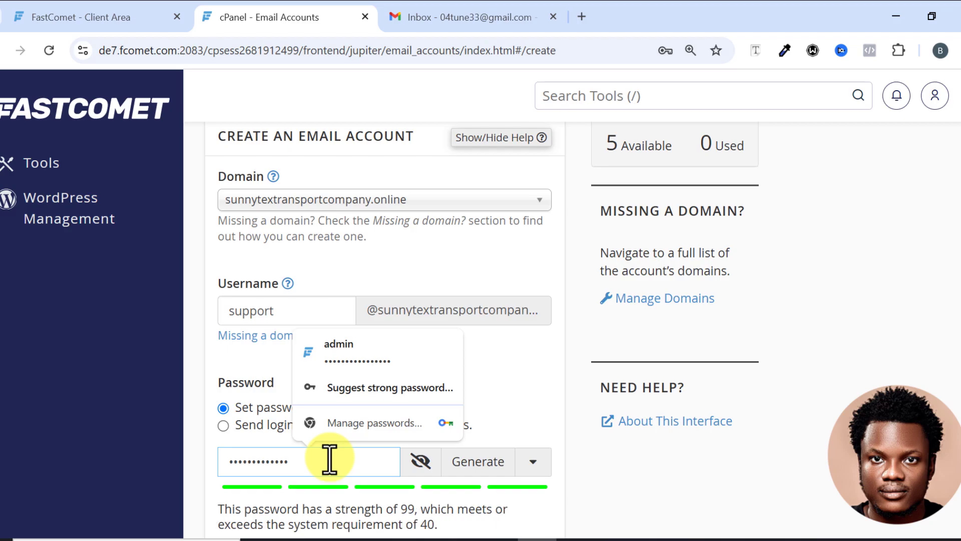
type("••")
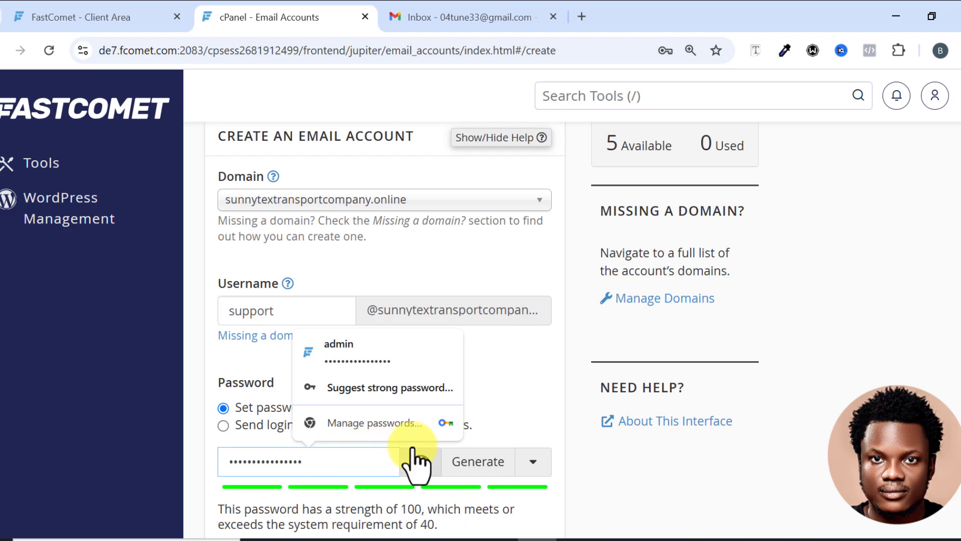
left_click(508, 435)
scroll(370, 443, "down", 5)
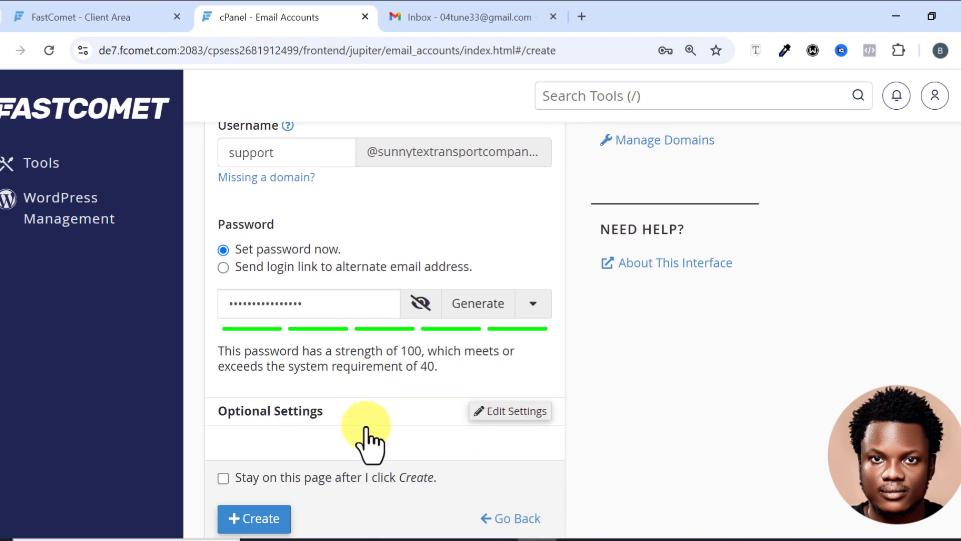
left_click(269, 437)
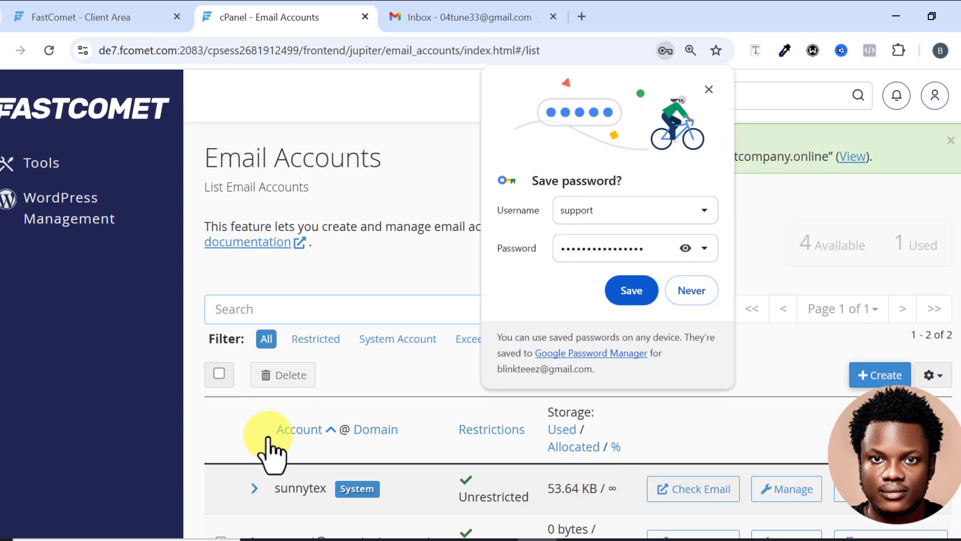
Dismiss the save-password prompt and open sunnytextransportcompany.online/webmail in a new browser tab.
left_click(710, 89)
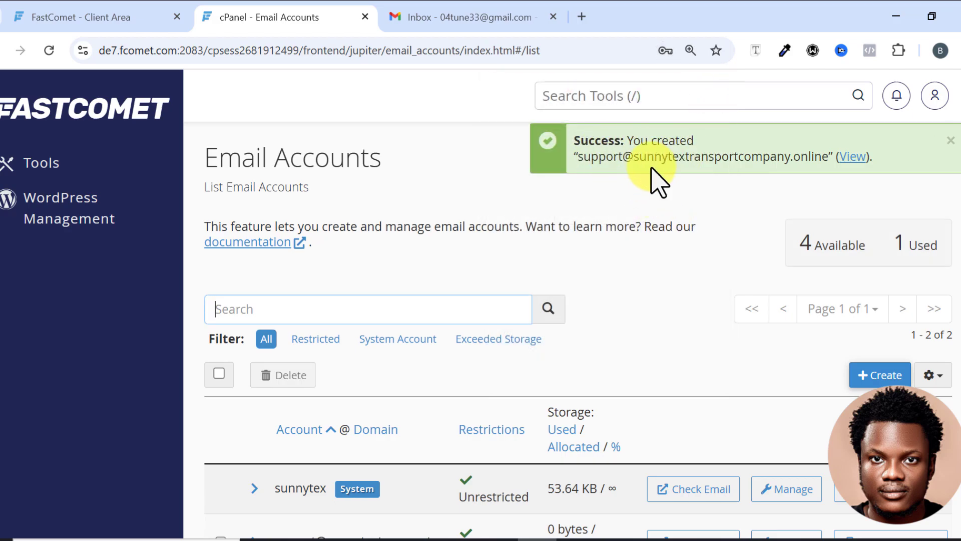
scroll(678, 287, "down", 2)
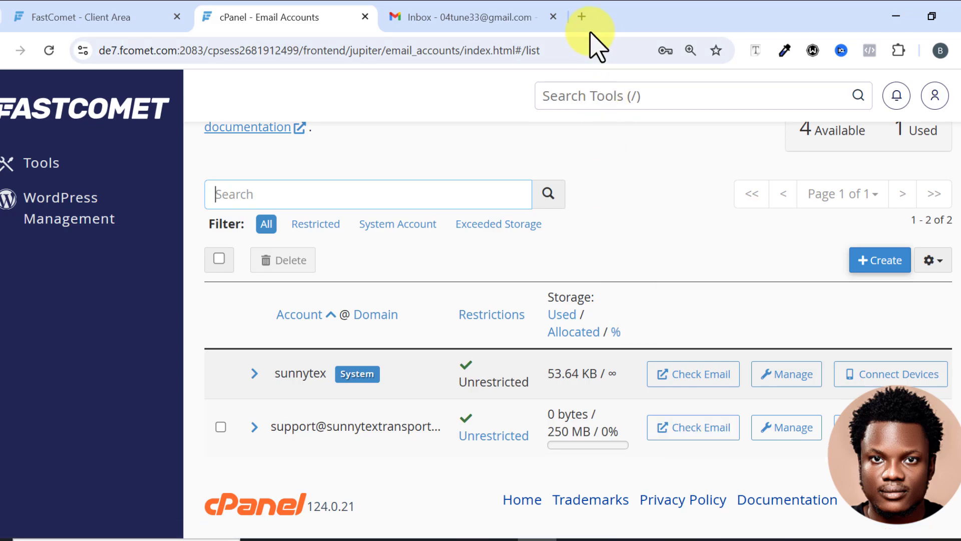
left_click(582, 19)
left_click_drag(593, 23, 445, 22)
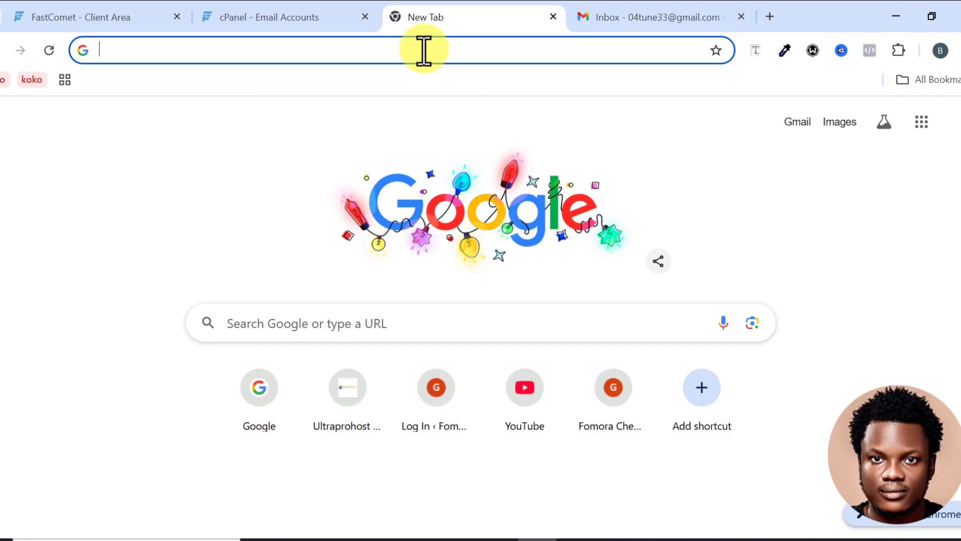
left_click(423, 50)
type("sunnytextransportcompany.online/webmail")
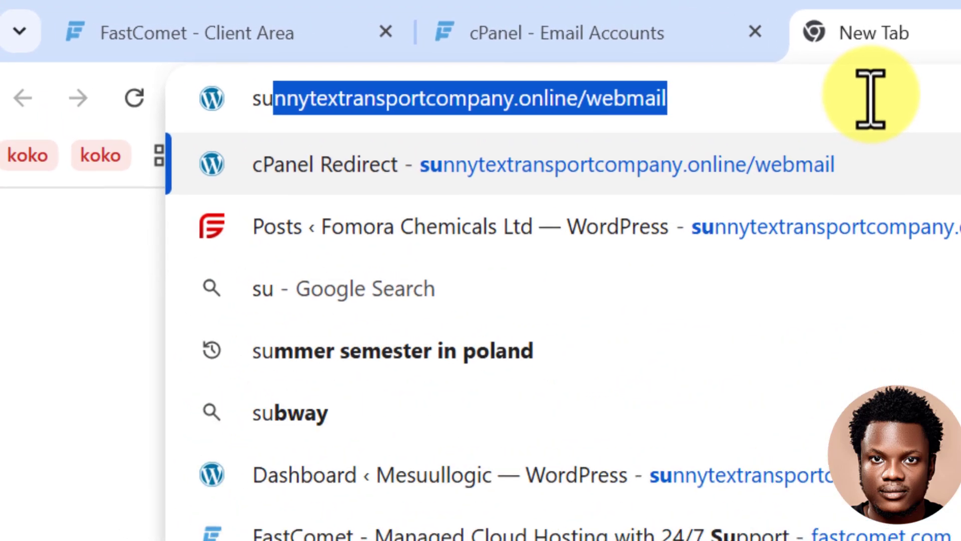
key("Right")
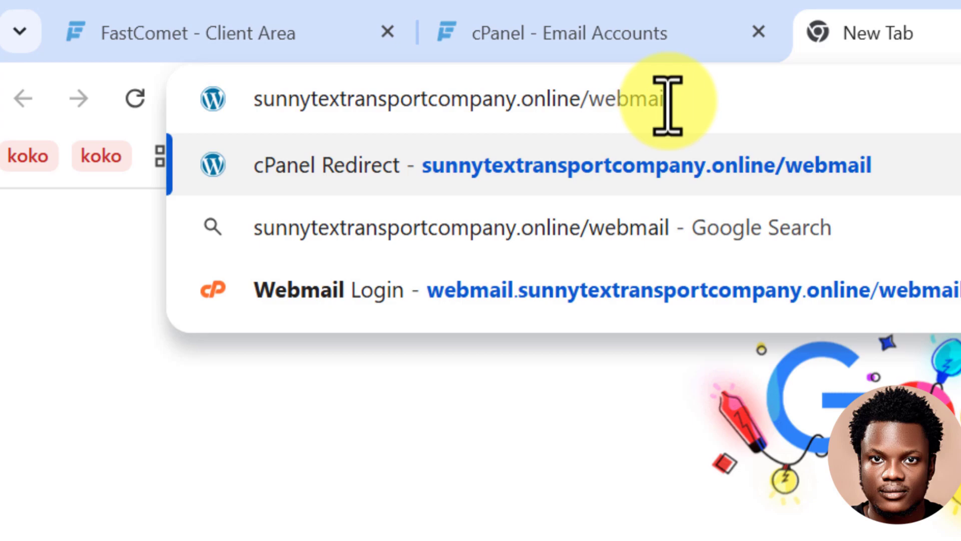
key("Return")
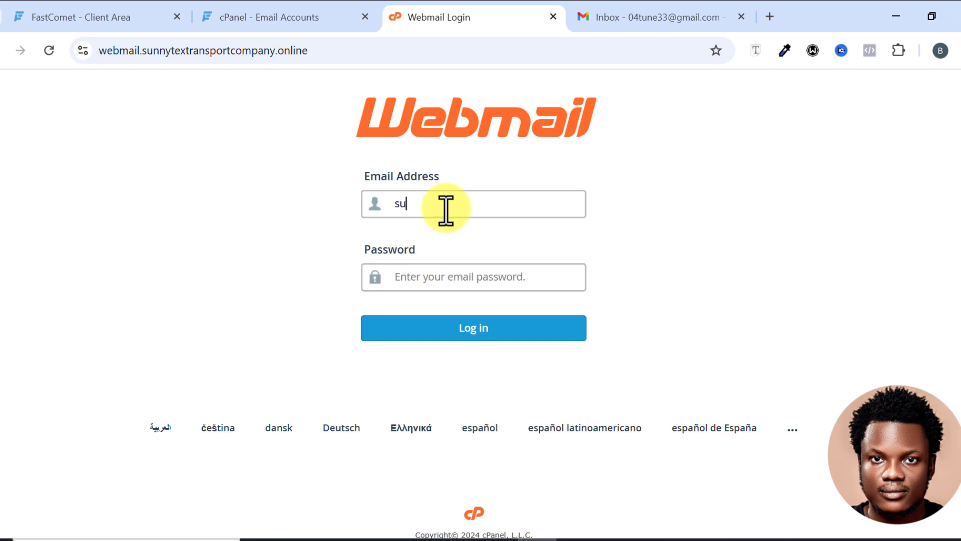
left_click(499, 275)
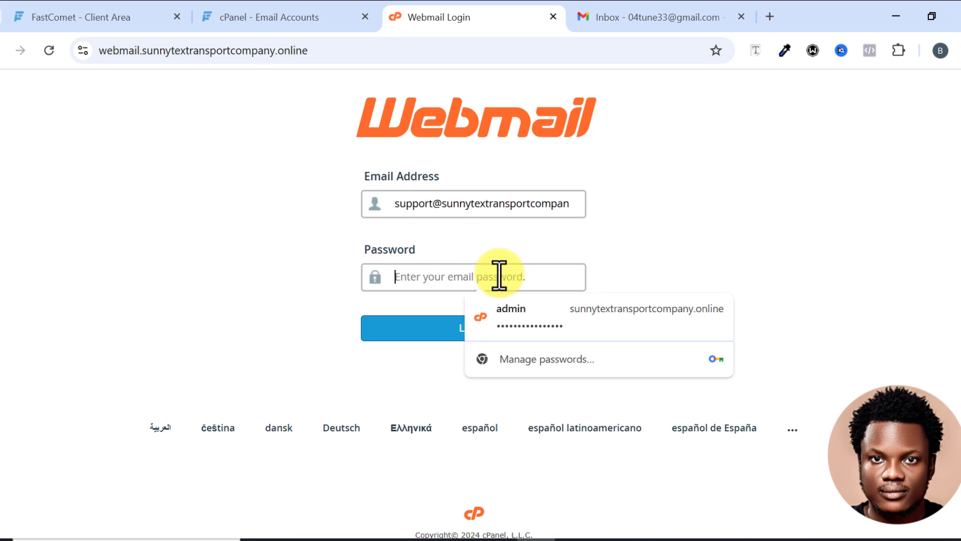
key("ctrl+v")
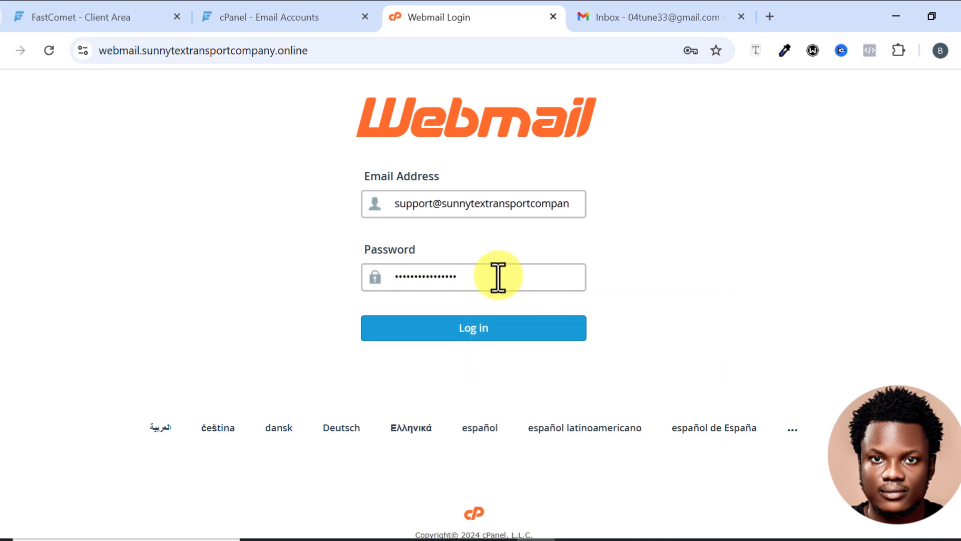
left_click(478, 330)
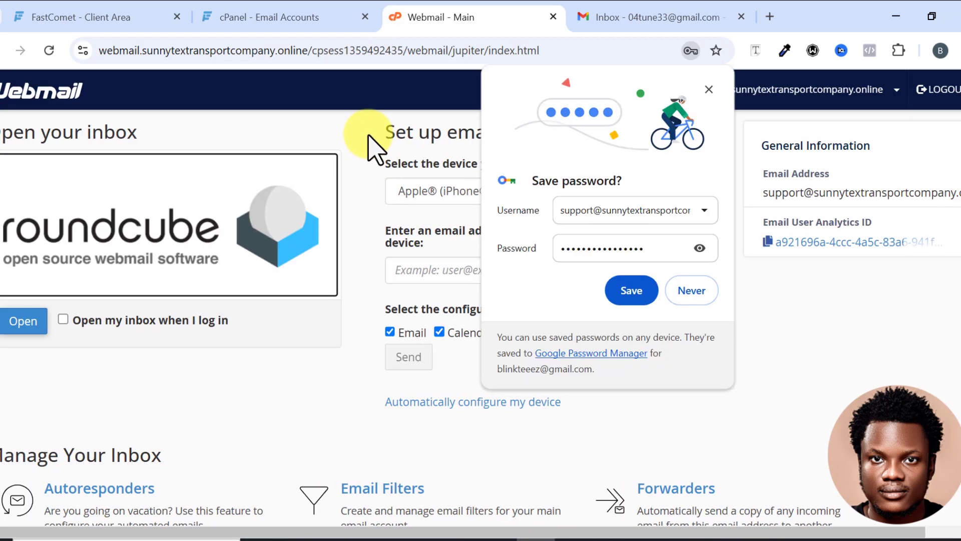
left_click(709, 90)
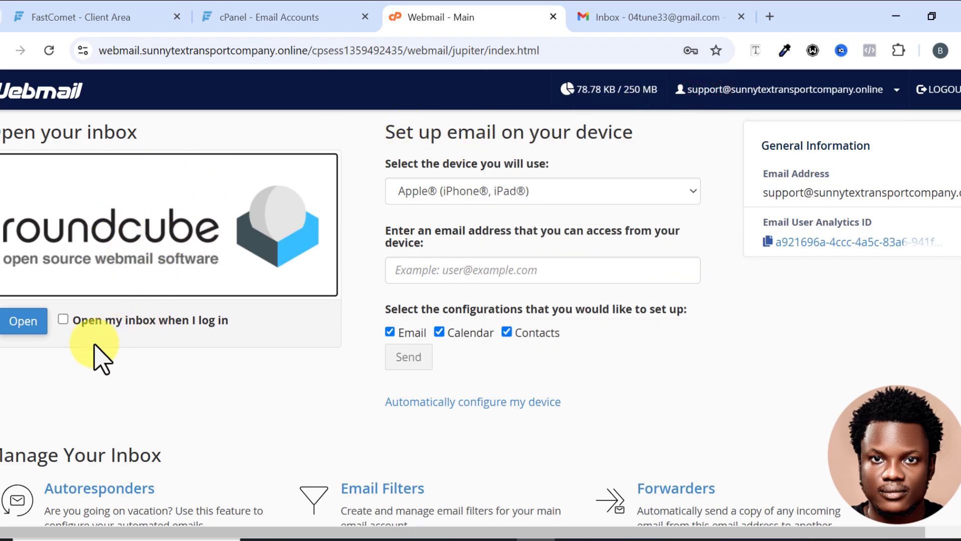
Open the Roundcube inbox and save the support identity with the display name Support Team.
left_click(25, 322)
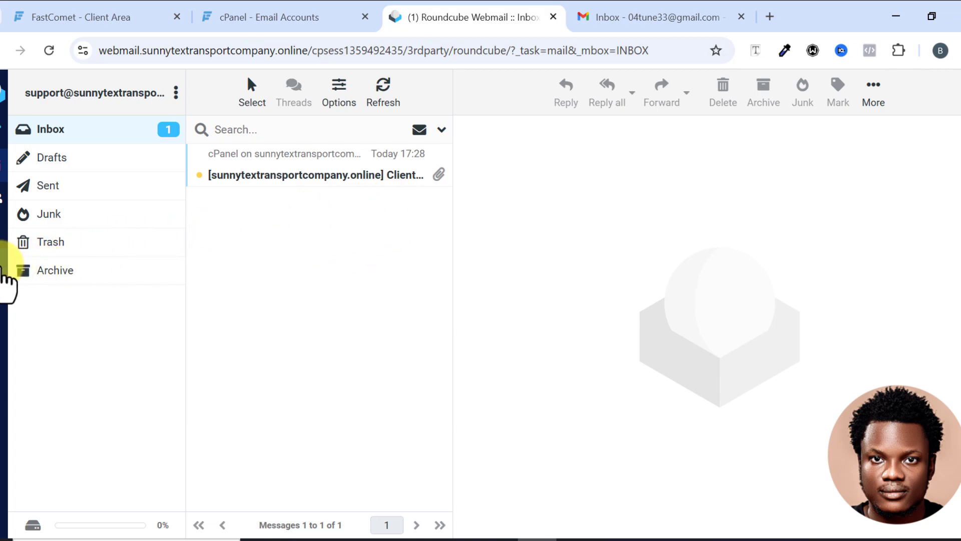
left_click(4, 283)
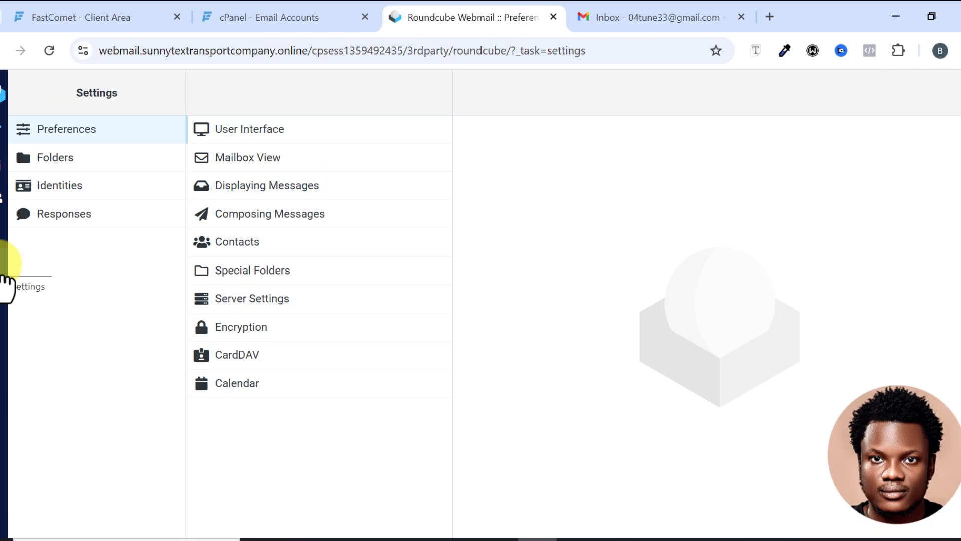
left_click(70, 191)
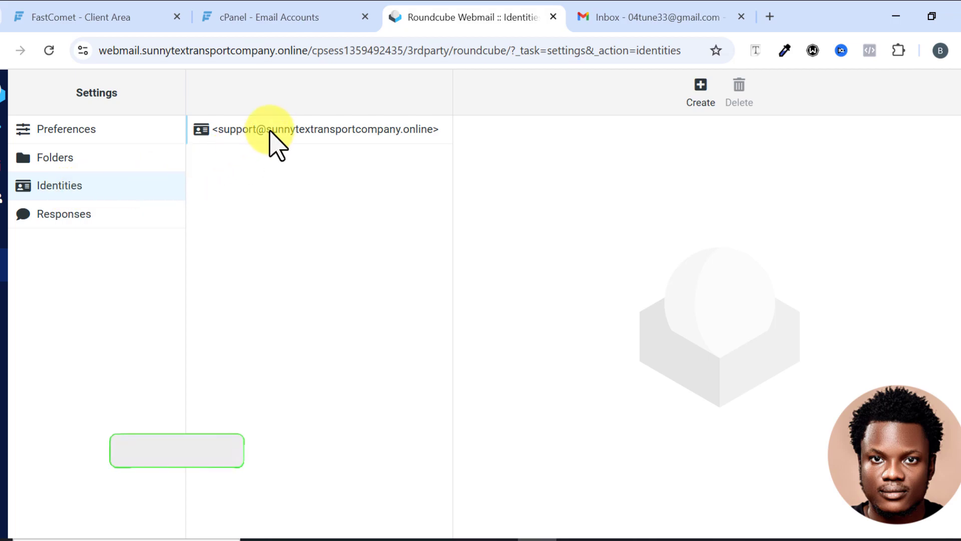
left_click(349, 134)
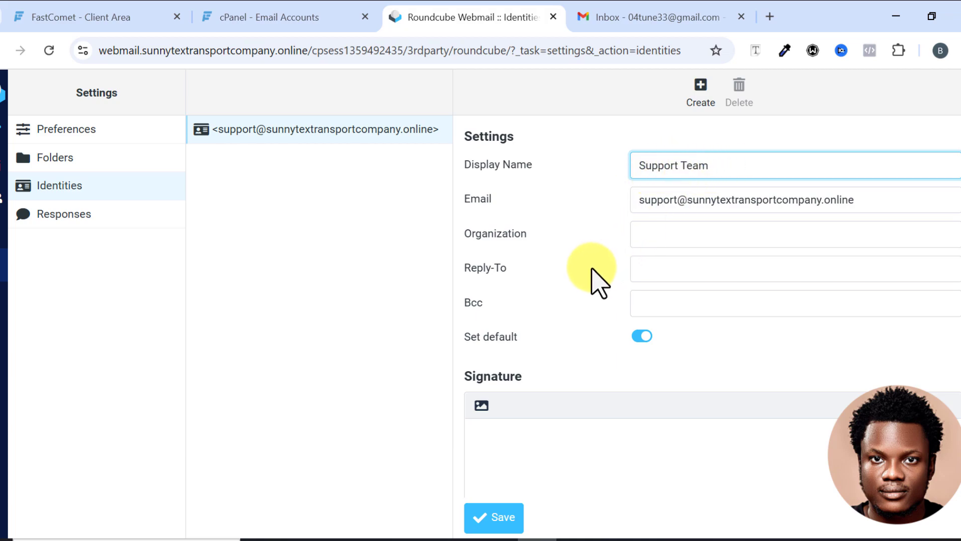
scroll(592, 273, "down", 1)
left_click(492, 518)
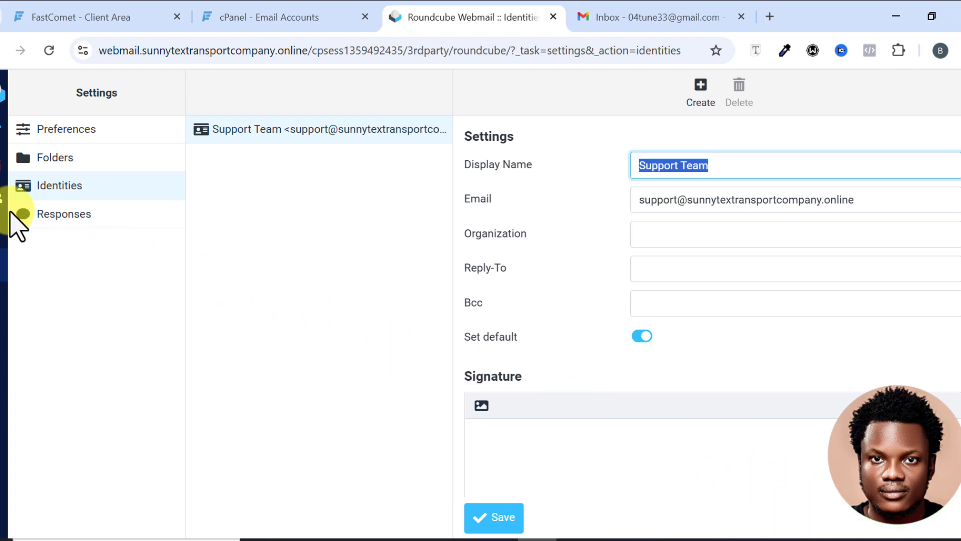
Compose and send an email to the personal Gmail address with subject Test Mail and body "Hi, this is a test!".
left_click(5, 176)
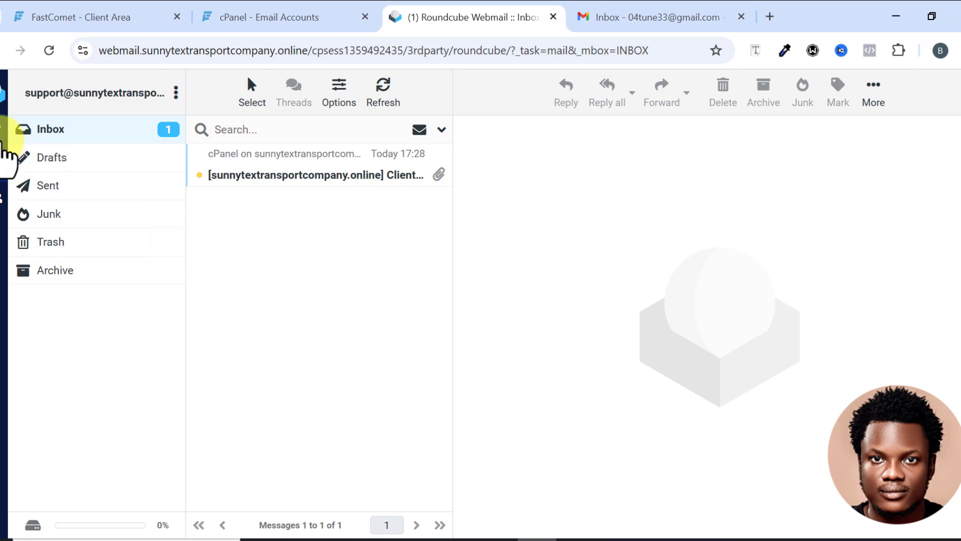
left_click(4, 140)
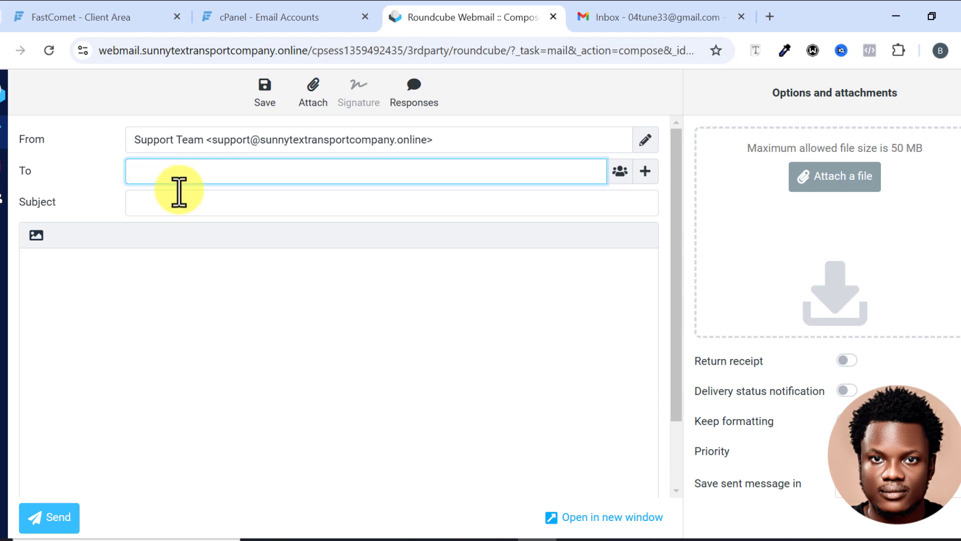
key("ctrl+v")
left_click(207, 203)
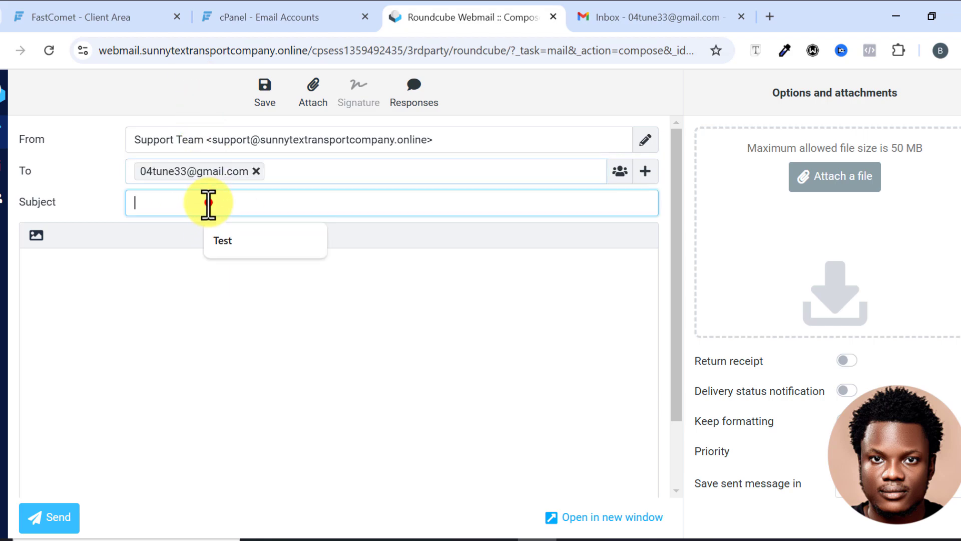
type("Tes")
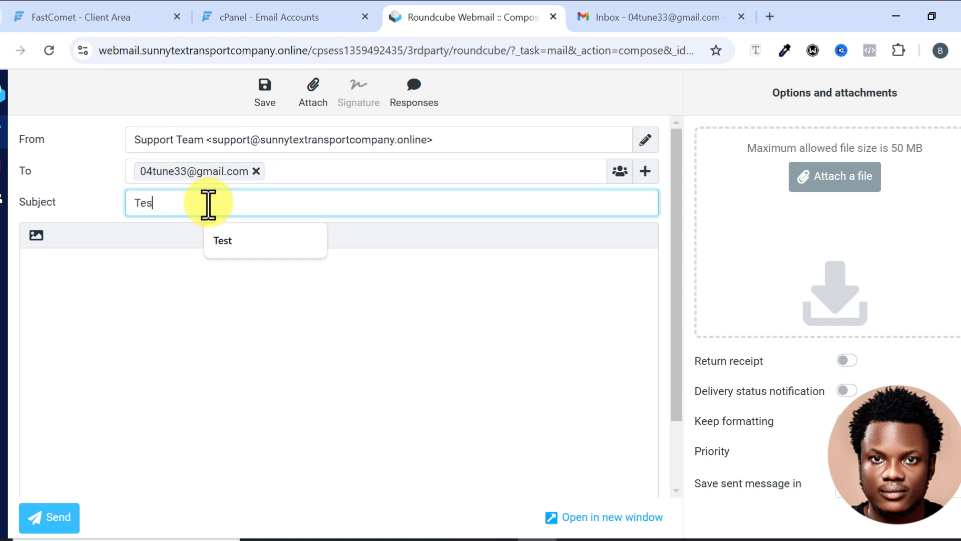
type("t Mail")
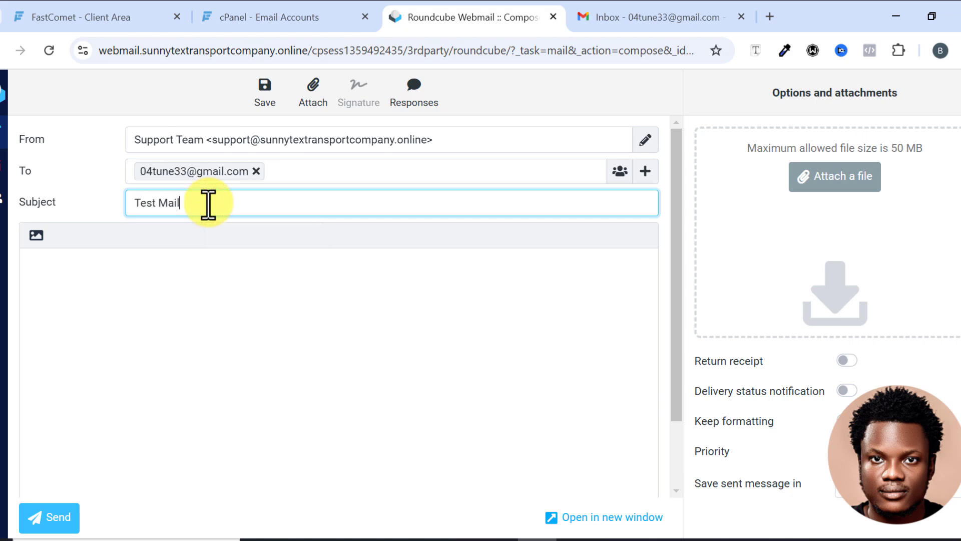
left_click(230, 271)
type("Hi, this is a test!")
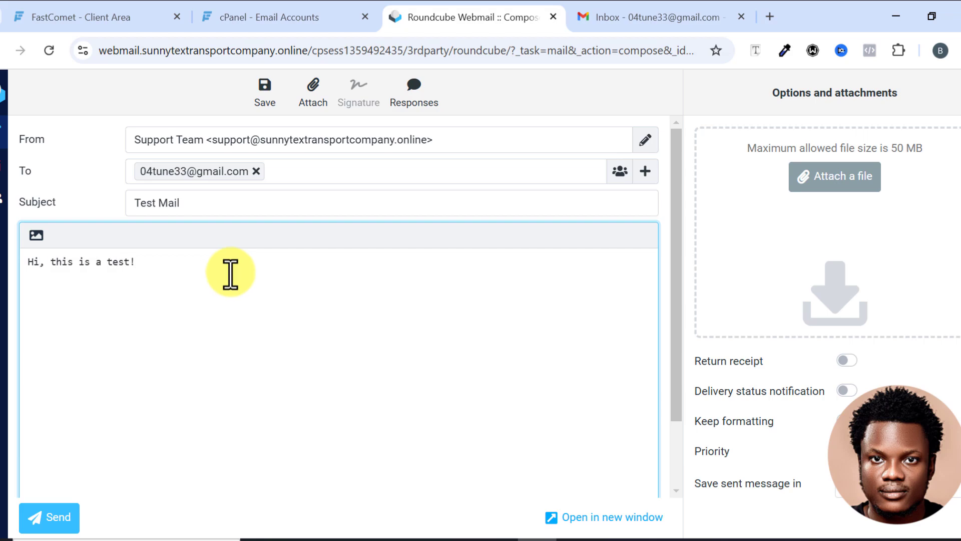
left_click(50, 517)
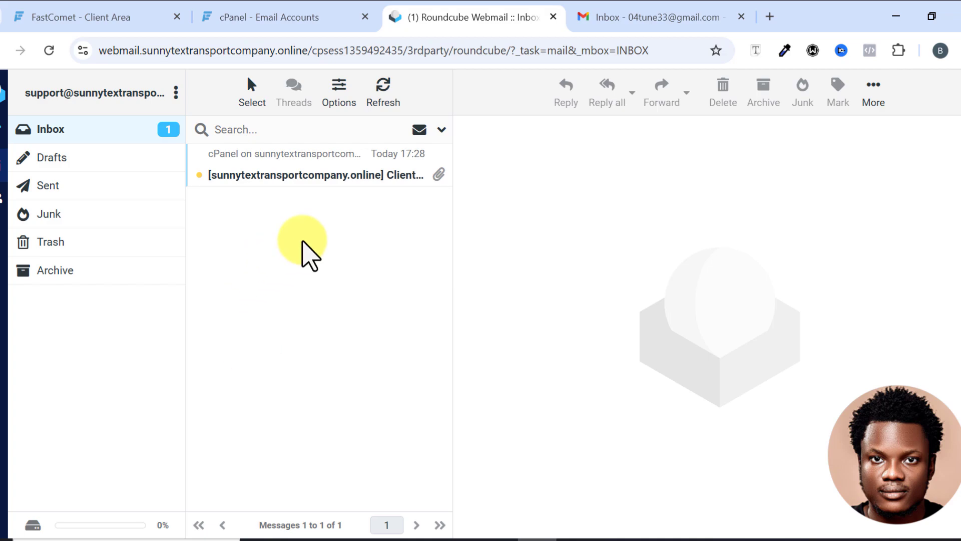
Check the Sent folder, then refresh the Gmail inbox and open the incoming Test Mail.
left_click(64, 185)
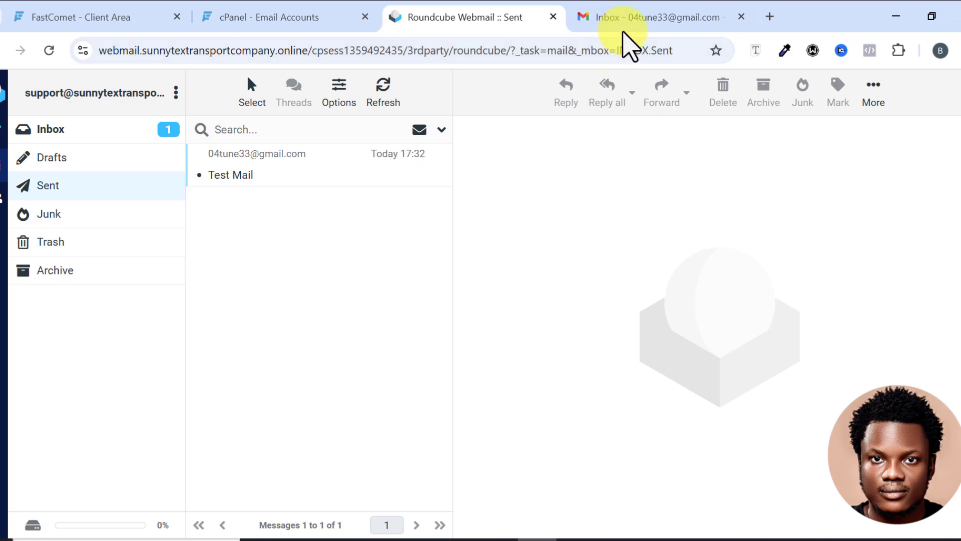
left_click(636, 19)
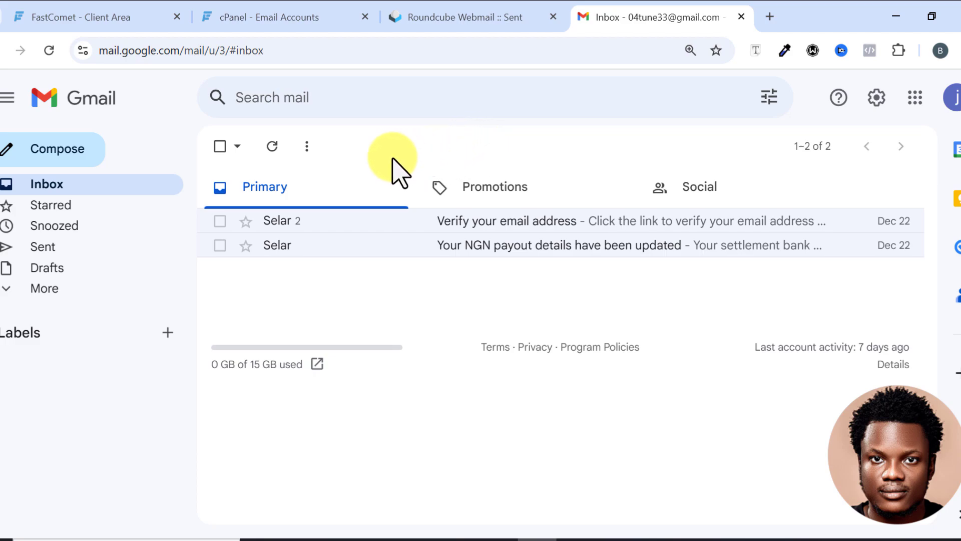
left_click(279, 159)
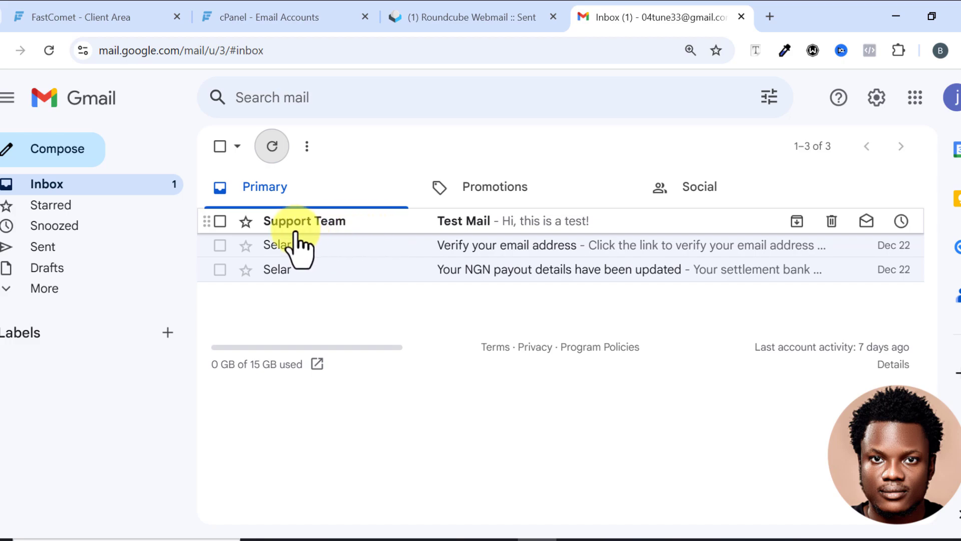
left_click(342, 226)
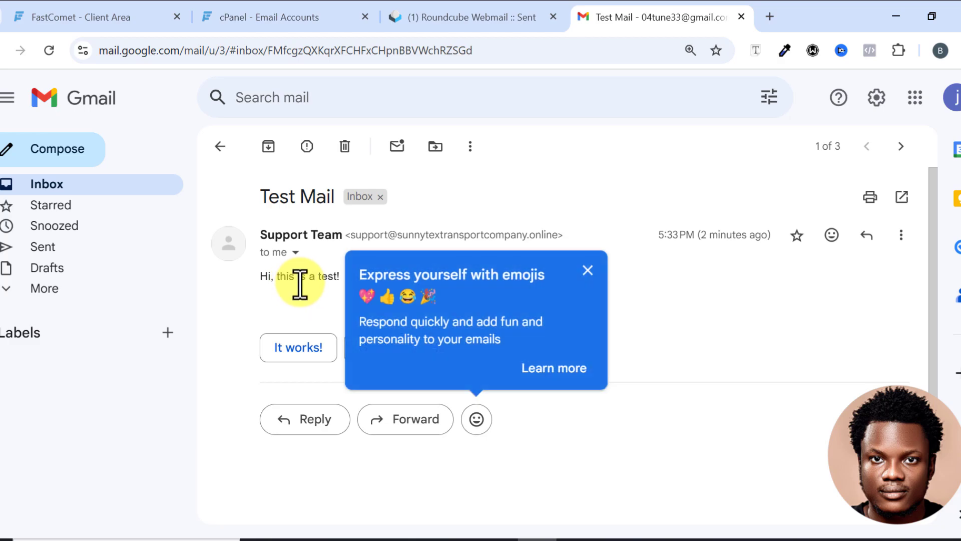
Reply to the test message from Gmail with "Hello, I got it!".
left_click(587, 269)
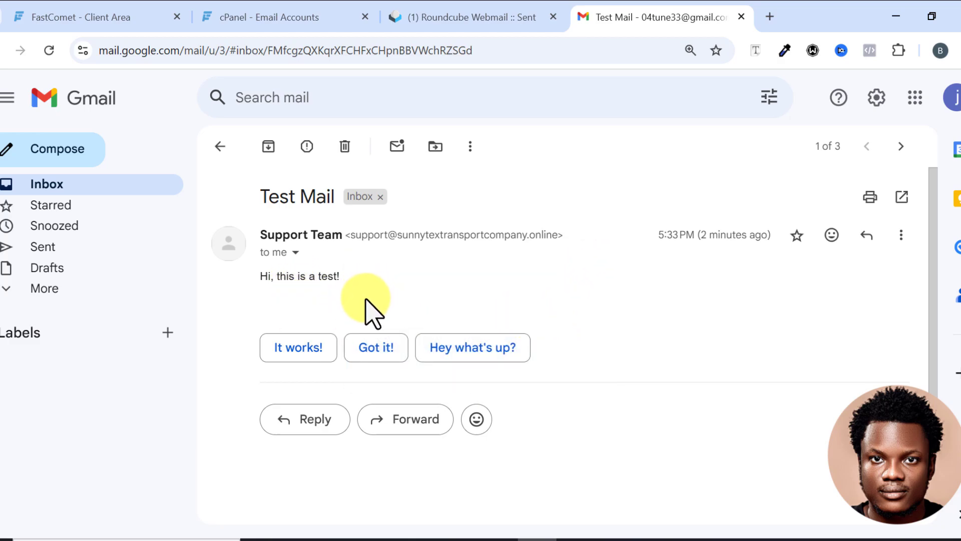
left_click(312, 419)
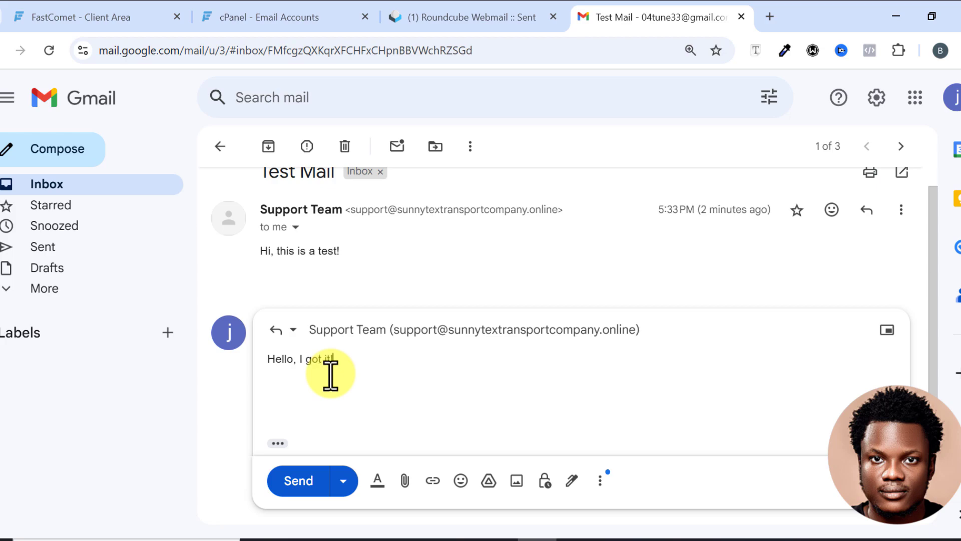
left_click(300, 481)
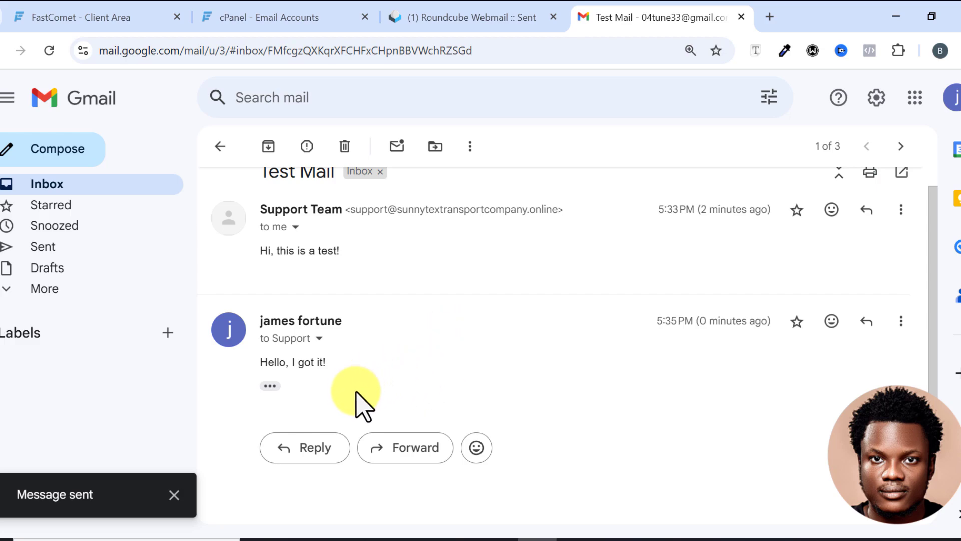
Refresh the Roundcube inbox and open the reply, then return to the cPanel email accounts list.
left_click(471, 17)
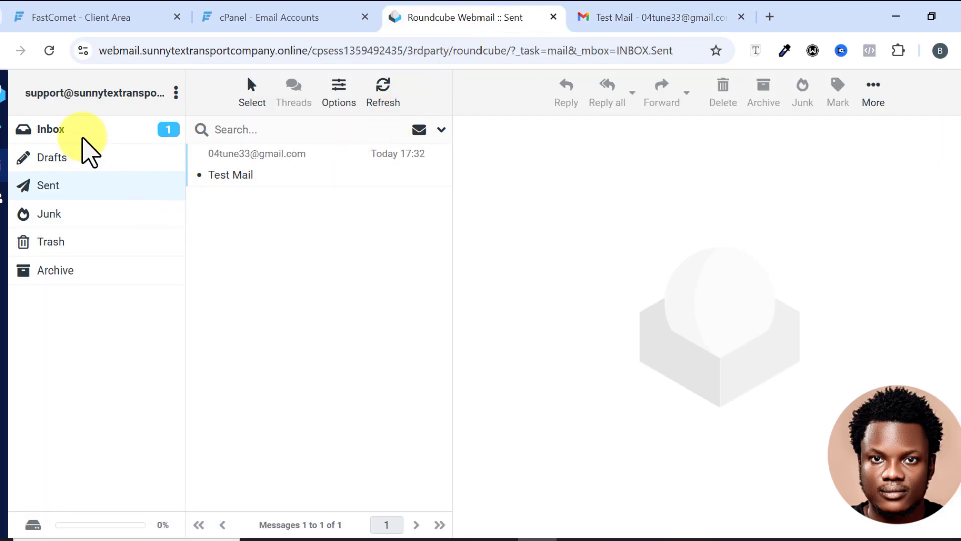
left_click(82, 136)
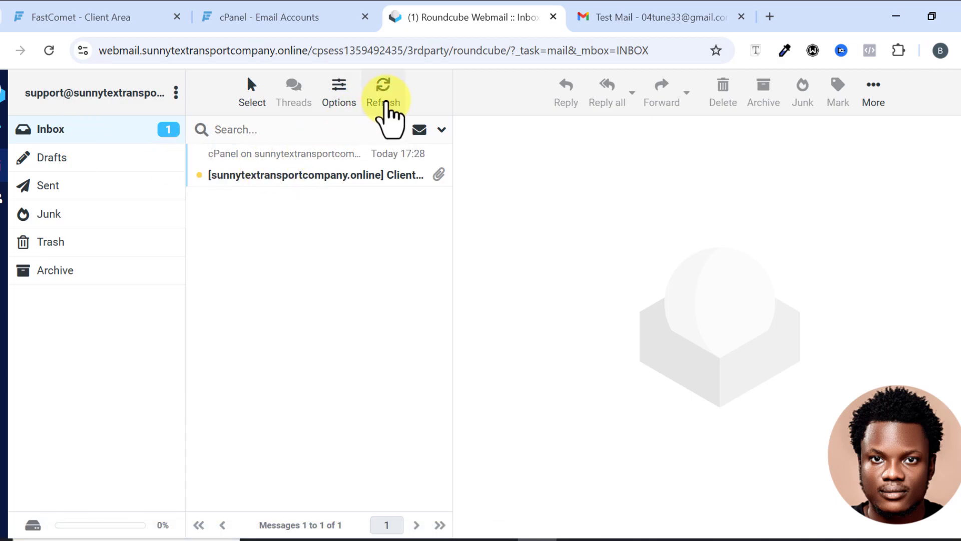
left_click(382, 93)
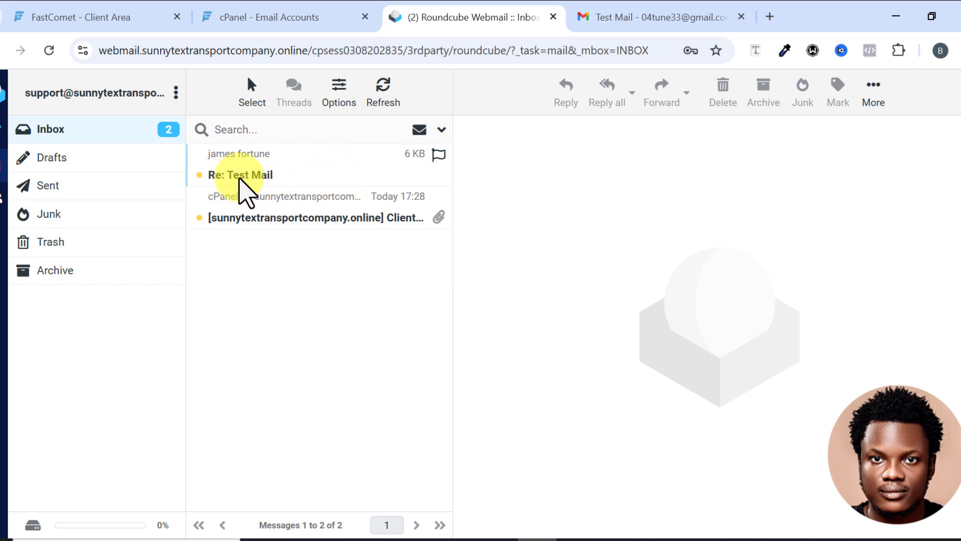
left_click(269, 180)
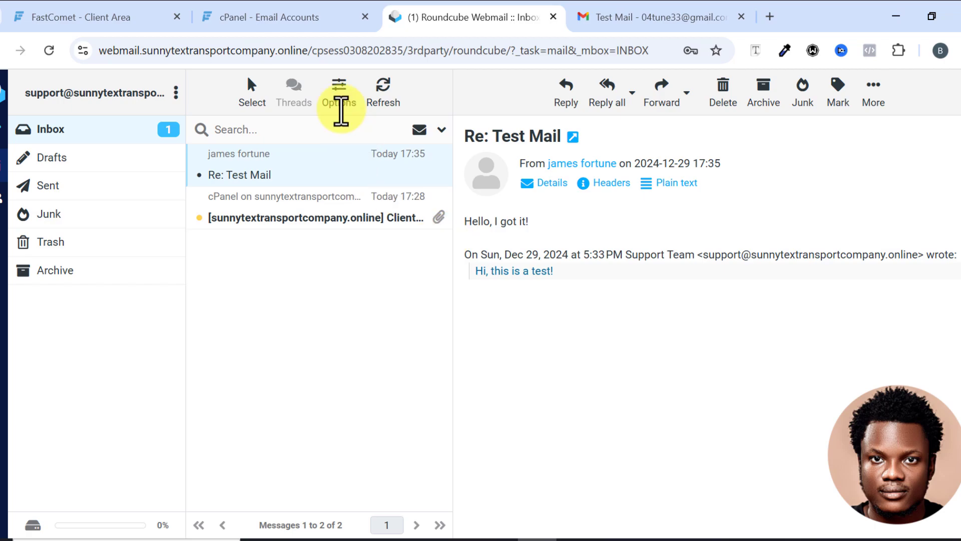
left_click(282, 18)
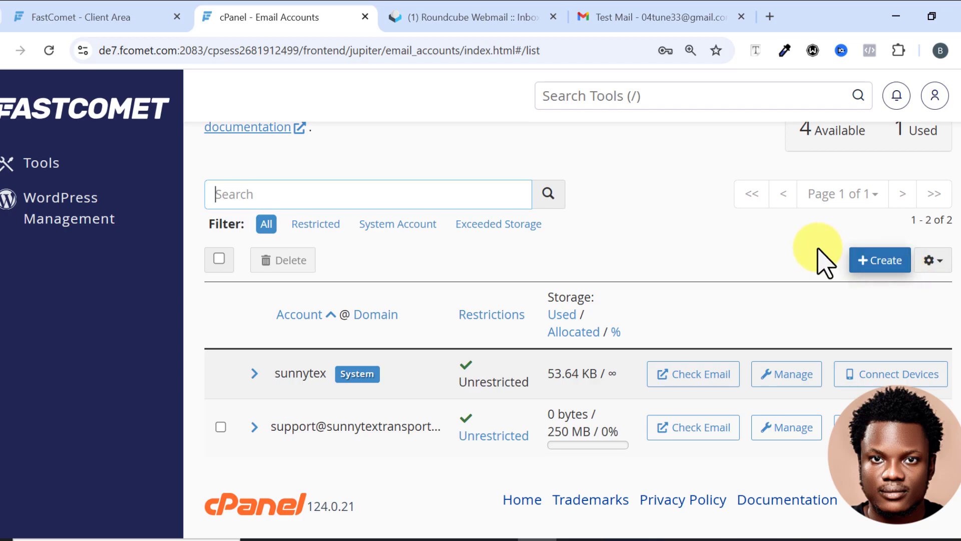
scroll(801, 248, "up", 2)
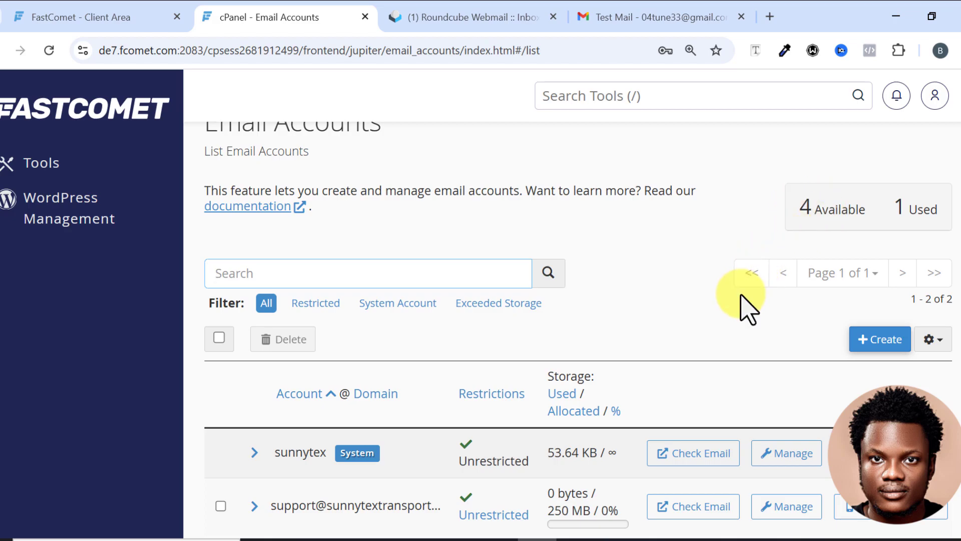
scroll(740, 307, "down", 2)
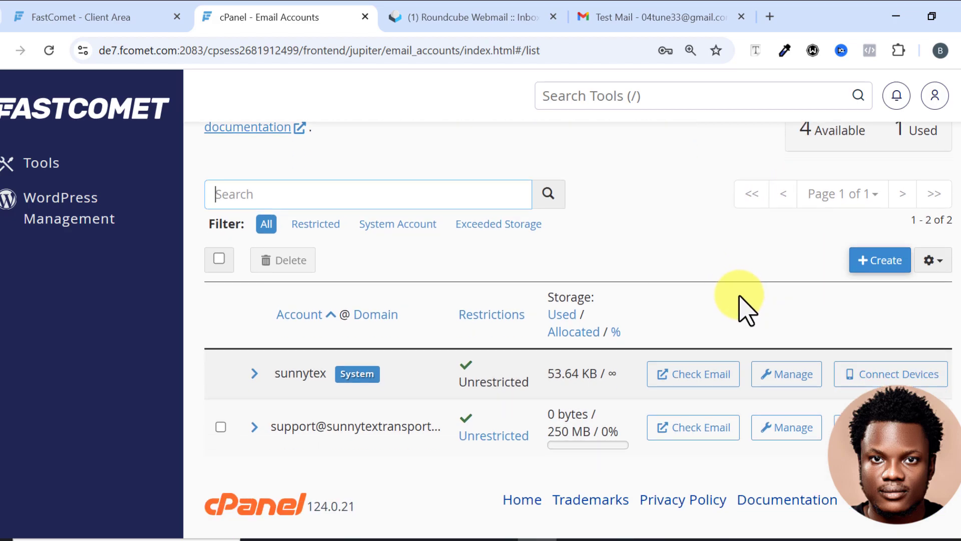
left_click(872, 261)
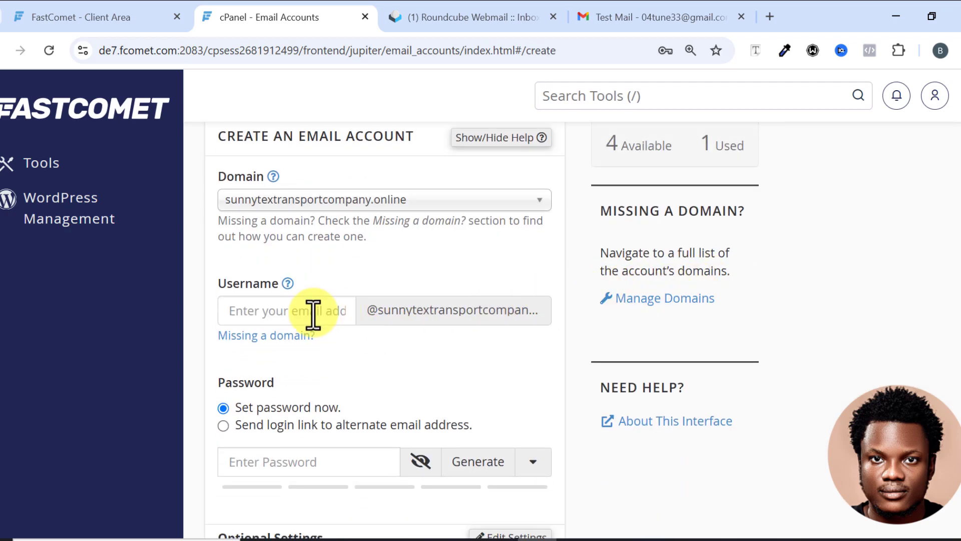
scroll(337, 316, "down", 3)
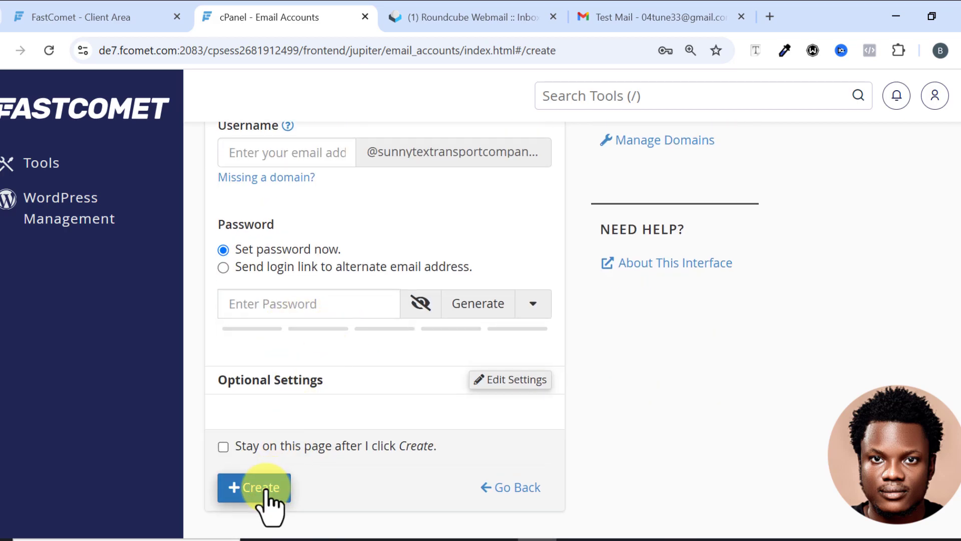
scroll(300, 481, "down", 1)
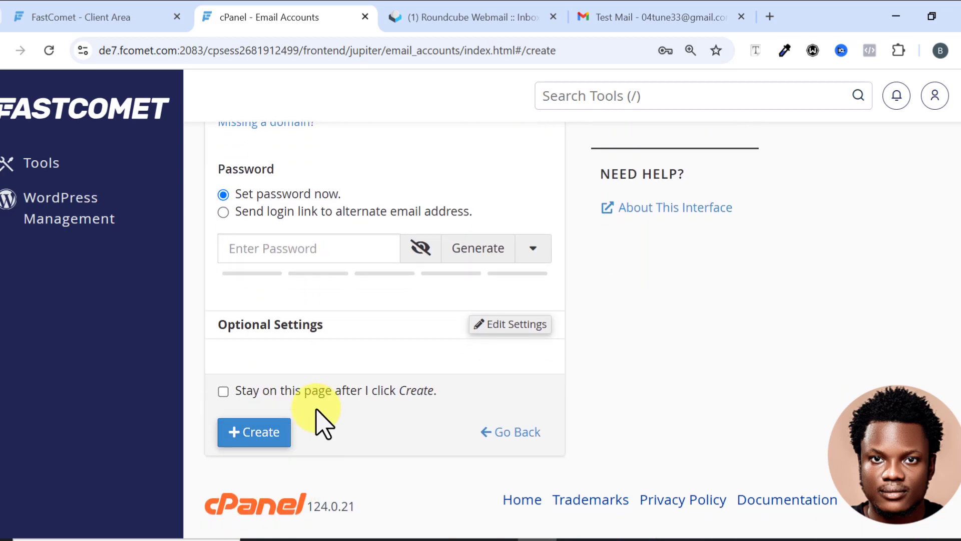
left_click(2, 51)
scroll(434, 298, "down", 2)
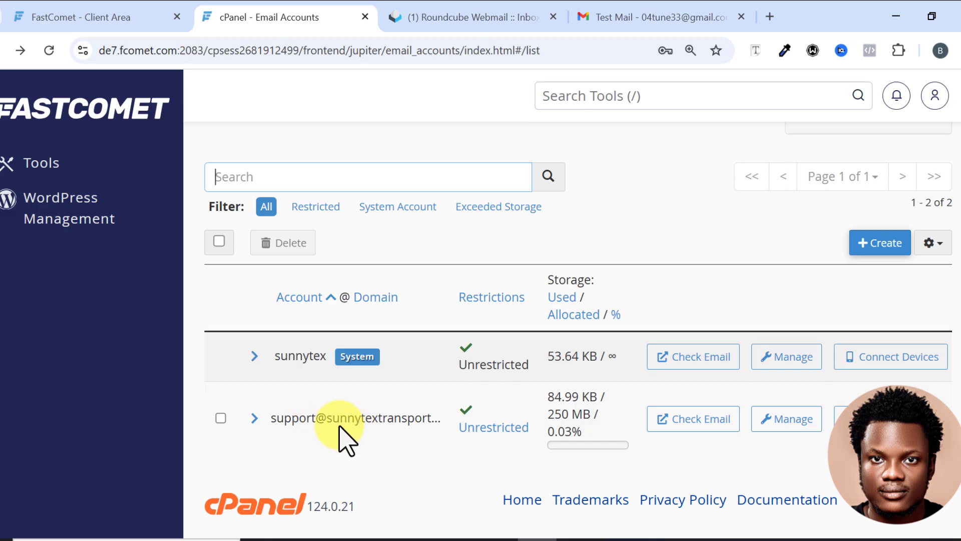
left_click(787, 424)
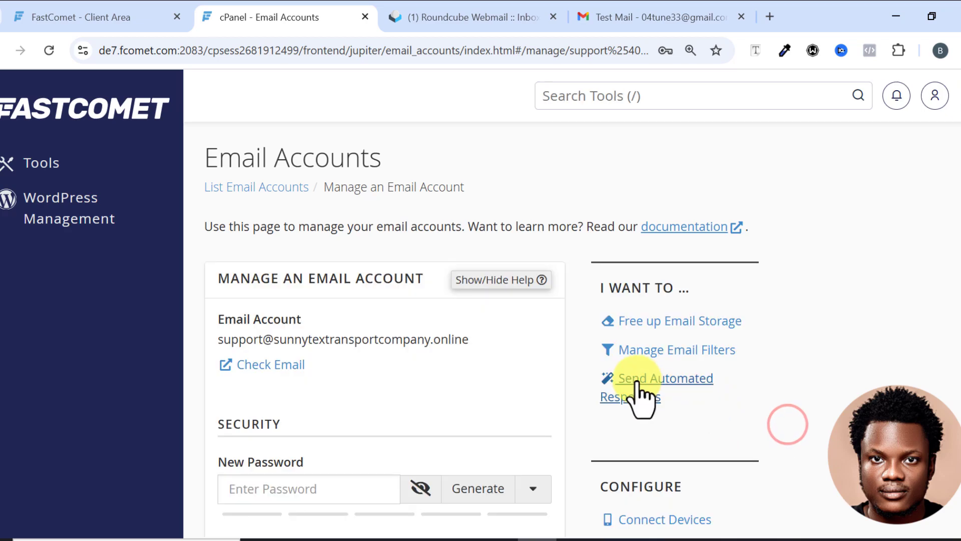
scroll(464, 340, "down", 2)
scroll(465, 340, "down", 1)
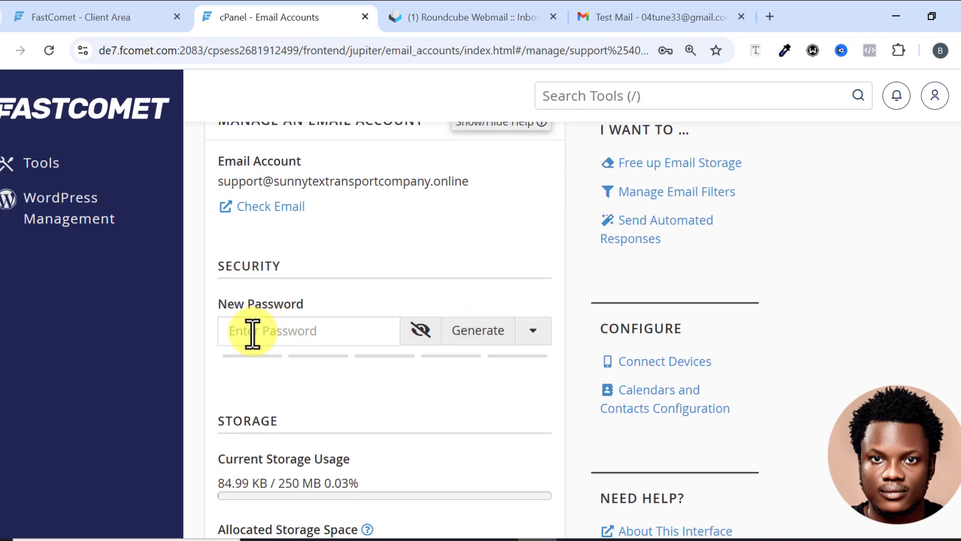
scroll(323, 337, "down", 15)
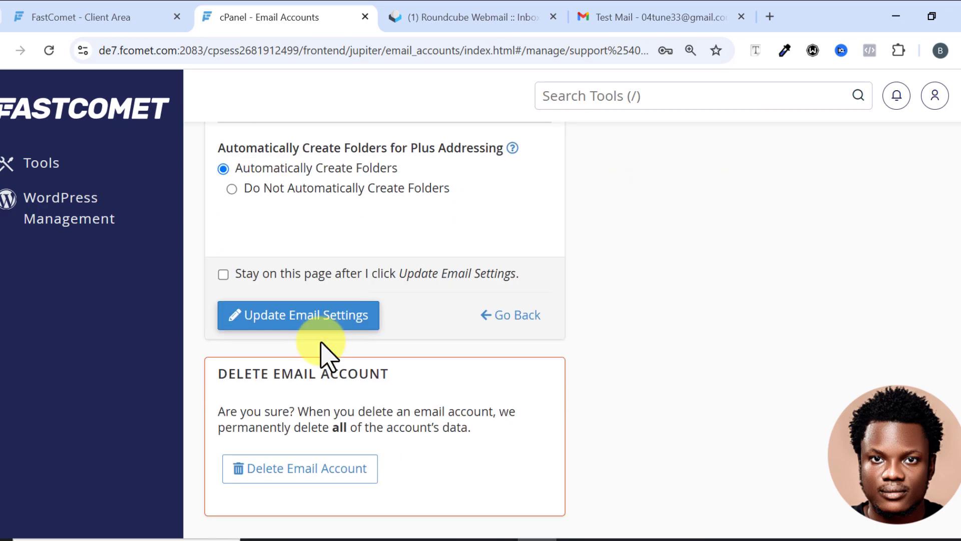
scroll(321, 343, "down", 1)
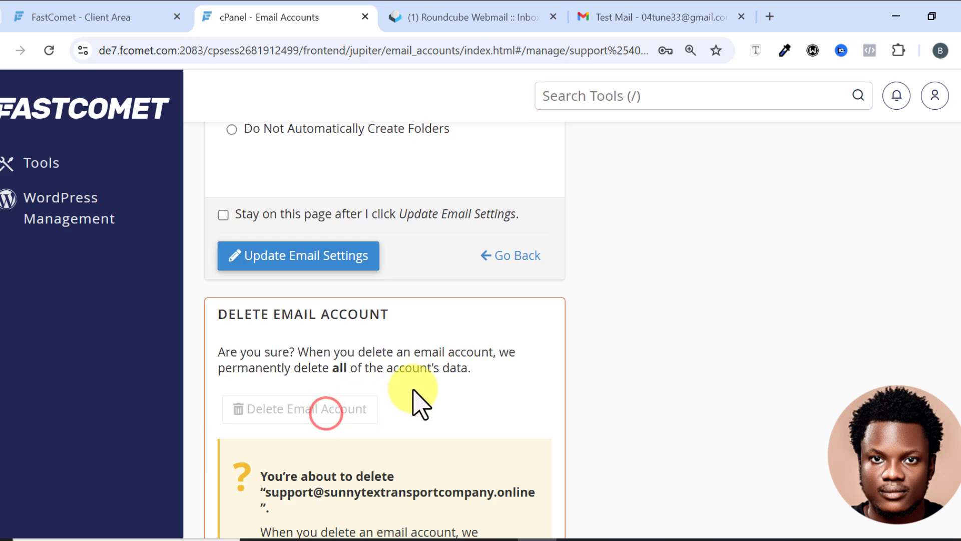
scroll(415, 404, "down", 4)
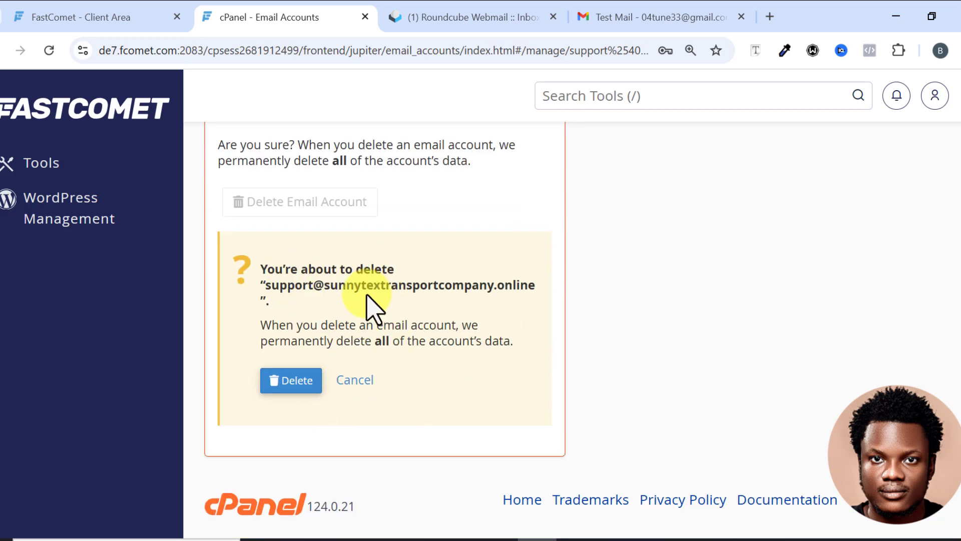